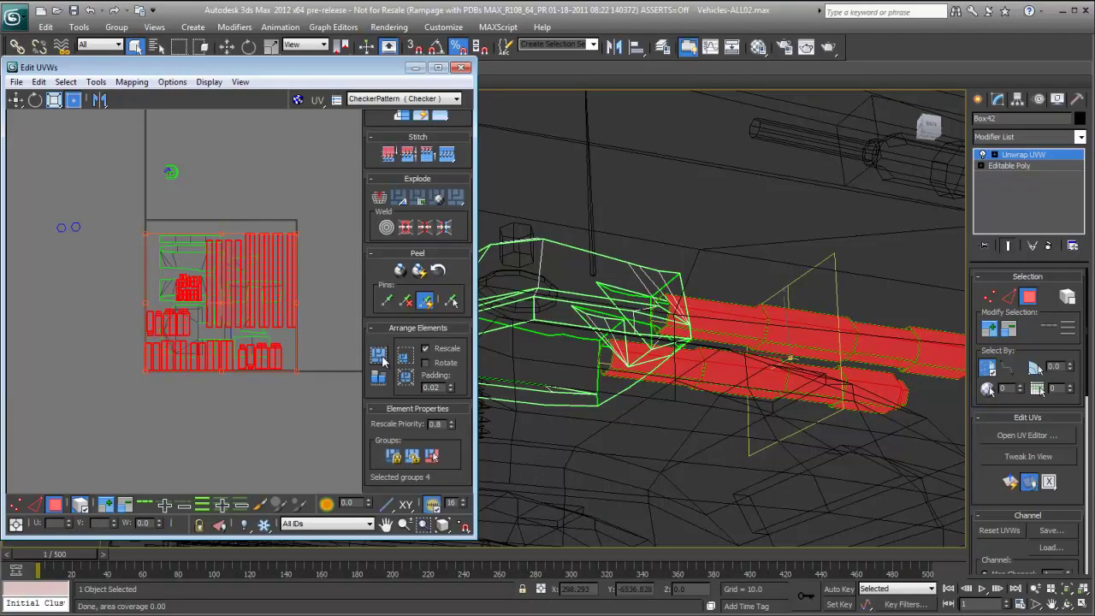
# - Select the thin top strip shell's group and move the body shells up and left
pyautogui.scroll(2, 289, 400)
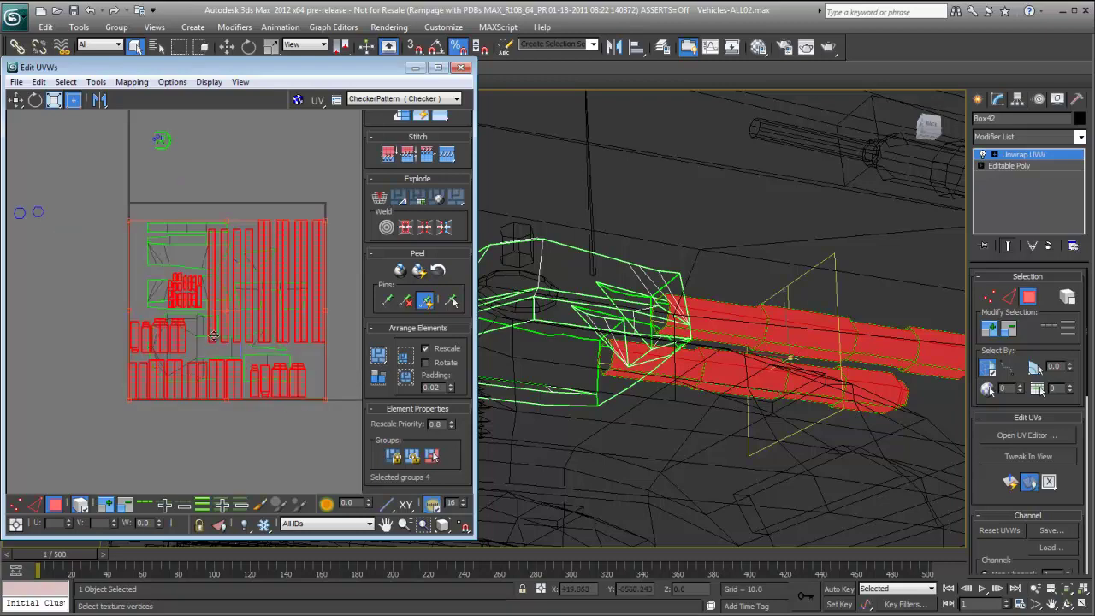
pyautogui.click(182, 198)
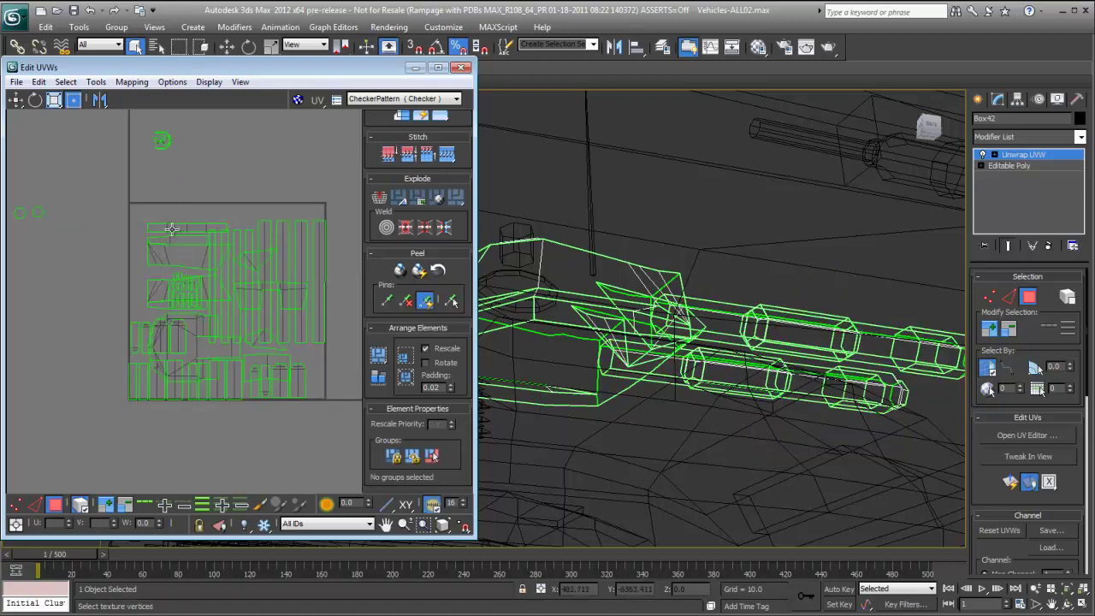
pyautogui.click(172, 229)
pyautogui.click(433, 456)
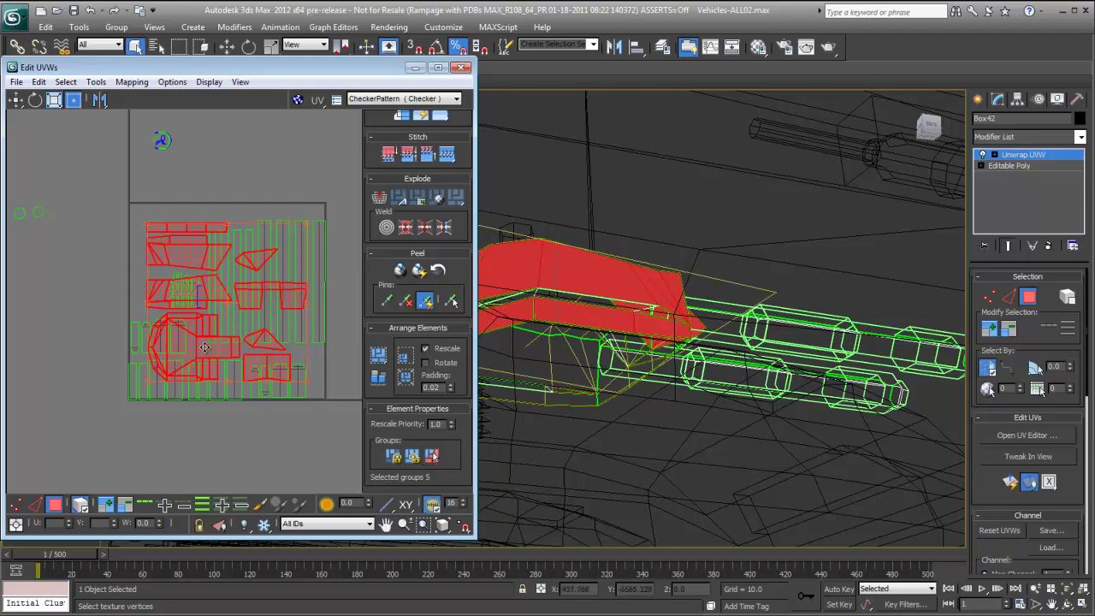
pyautogui.moveTo(204, 346); pyautogui.dragTo(188, 329)
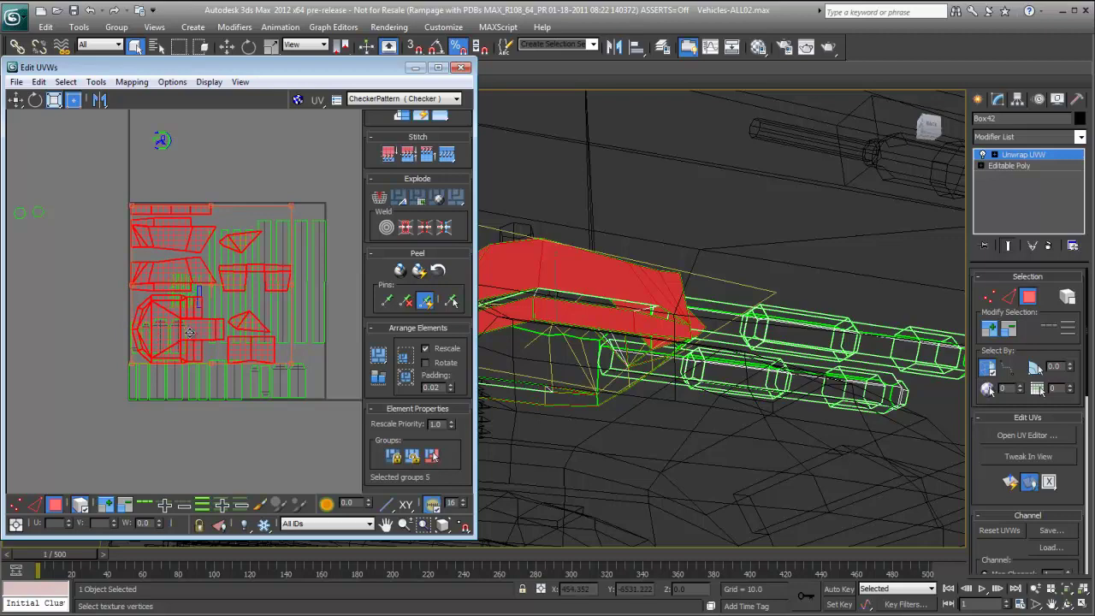
# - Select the cylinder shell group and move it down to the bottom of the layout
pyautogui.moveTo(108, 374); pyautogui.dragTo(109, 375)
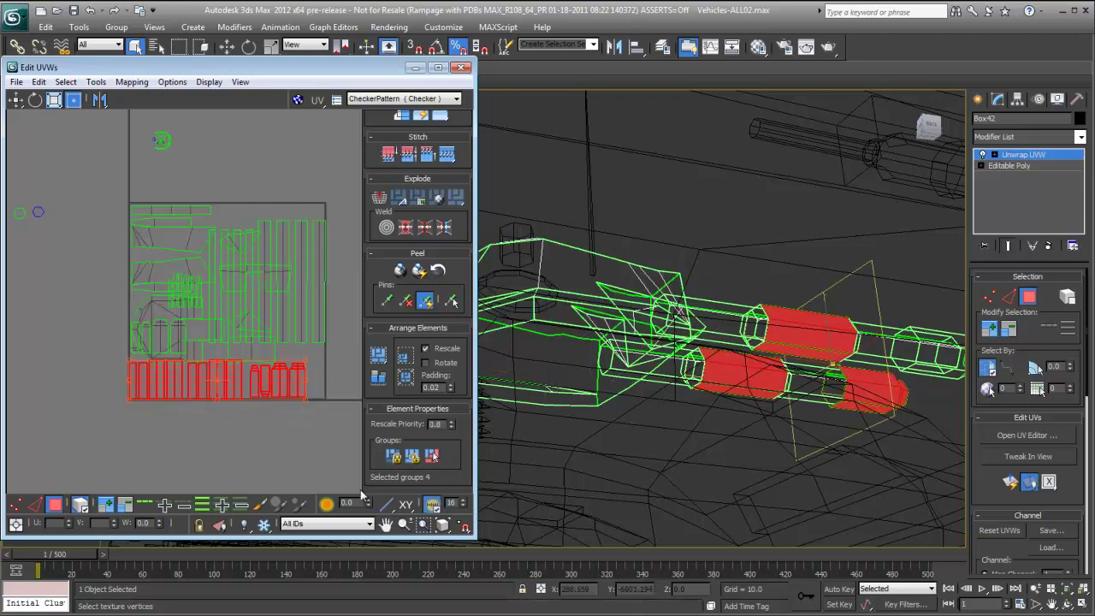
pyautogui.click(432, 456)
pyautogui.moveTo(295, 380); pyautogui.dragTo(295, 563)
pyautogui.moveTo(274, 323); pyautogui.dragTo(266, 379, button='middle')
# - Nudge the small triangular shell upward and bring up the tank body's UV editor
pyautogui.scroll(2, 266, 379)
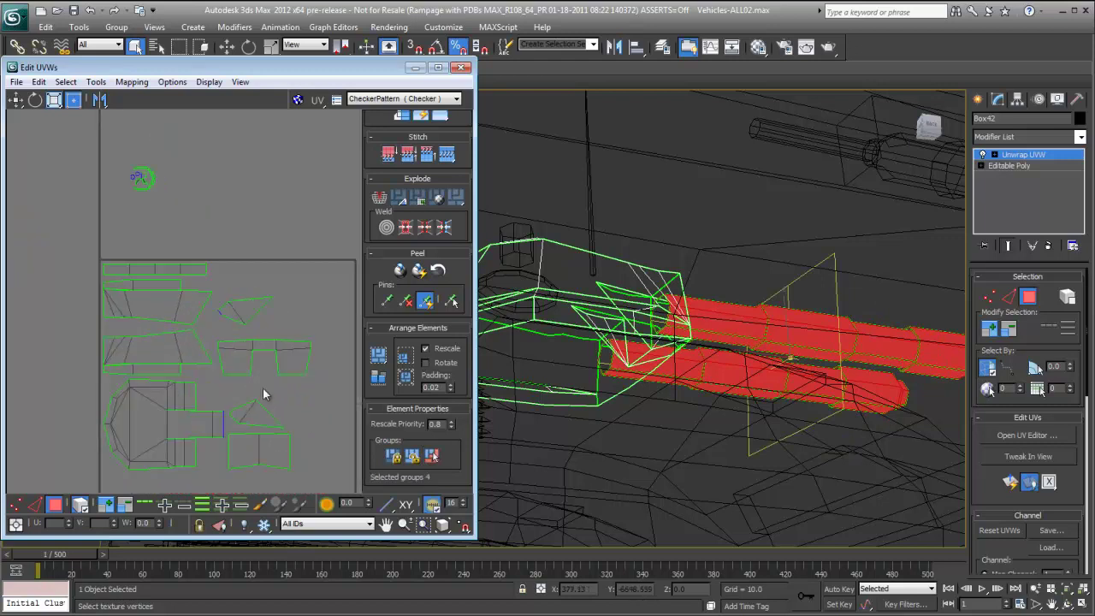
pyautogui.click(245, 309)
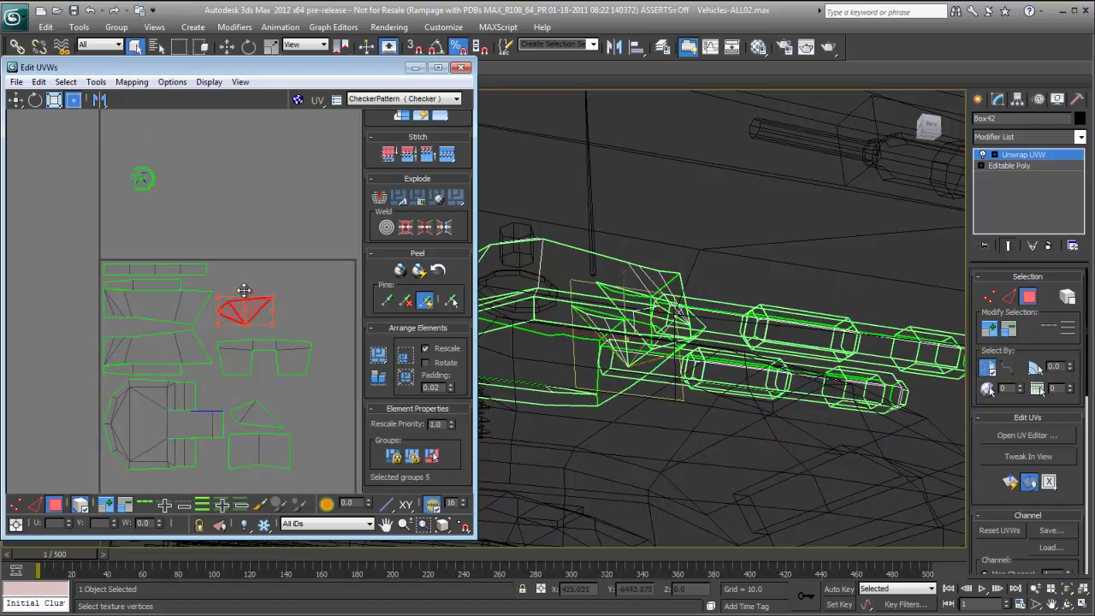
pyautogui.moveTo(258, 302); pyautogui.dragTo(257, 282)
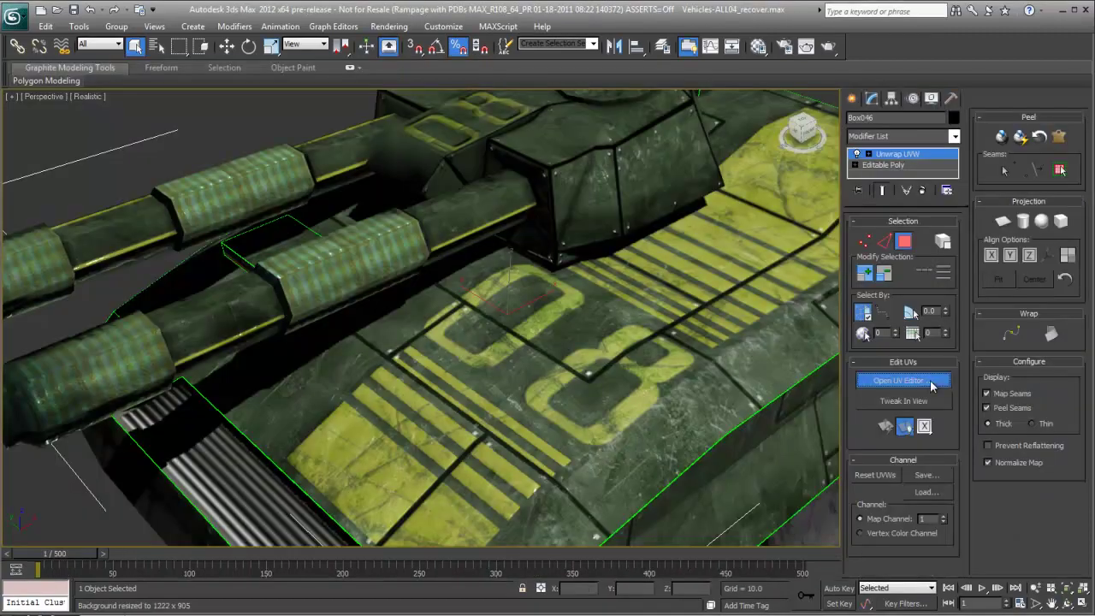
pyautogui.click(932, 387)
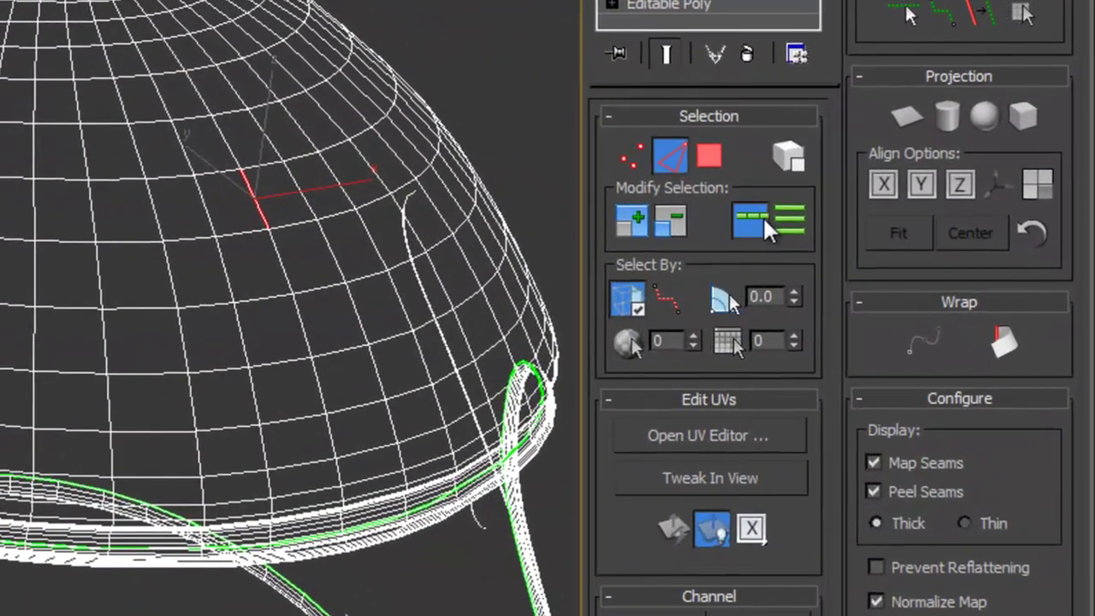
# - Select a vertical edge loop up the helmet dome and inspect its unwrapped strip beside the checker square
pyautogui.click(855, 251)
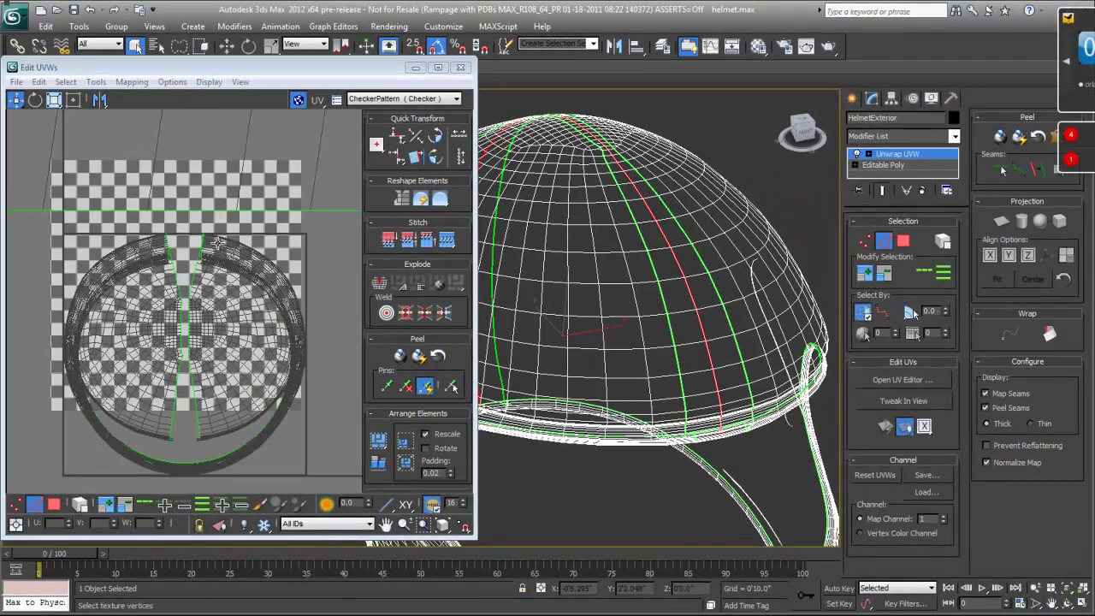
pyautogui.scroll(-3, 226, 257)
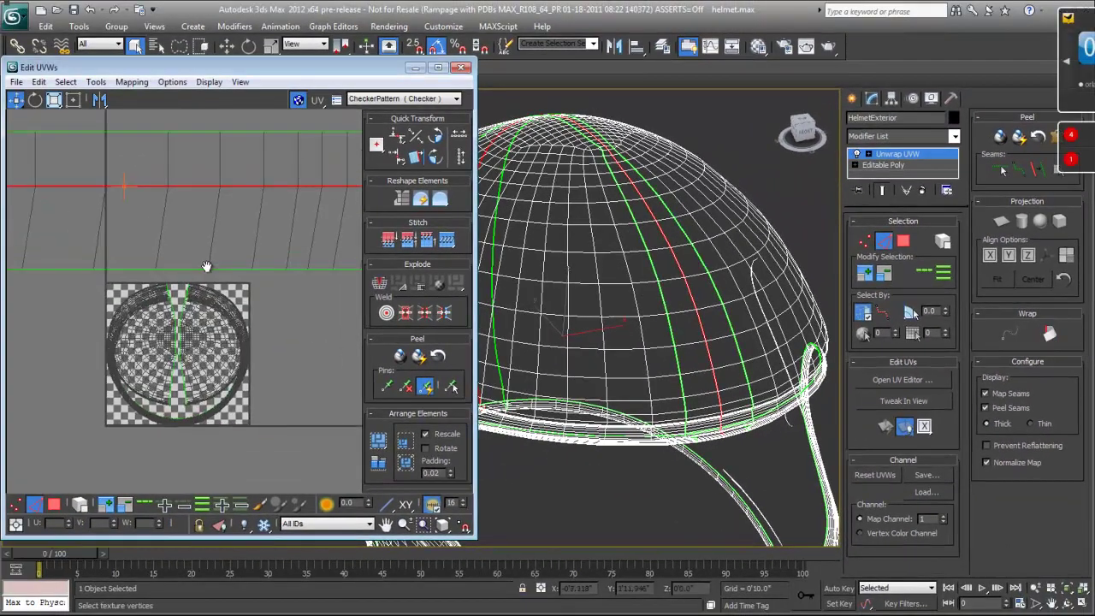
pyautogui.scroll(-3, 218, 248)
pyautogui.scroll(-3, 211, 239)
pyautogui.moveTo(212, 239)
pyautogui.mouseDown(button='middle')
pyautogui.moveTo(190, 195)
pyautogui.moveTo(146, 196)
pyautogui.mouseUp(button='middle')
pyautogui.scroll(2, 193, 197)
pyautogui.scroll(2, 193, 197)
pyautogui.scroll(1, 227, 364)
pyautogui.scroll(1, 235, 360)
pyautogui.scroll(2, 244, 355)
pyautogui.moveTo(244, 355); pyautogui.dragTo(247, 354, button='middle')
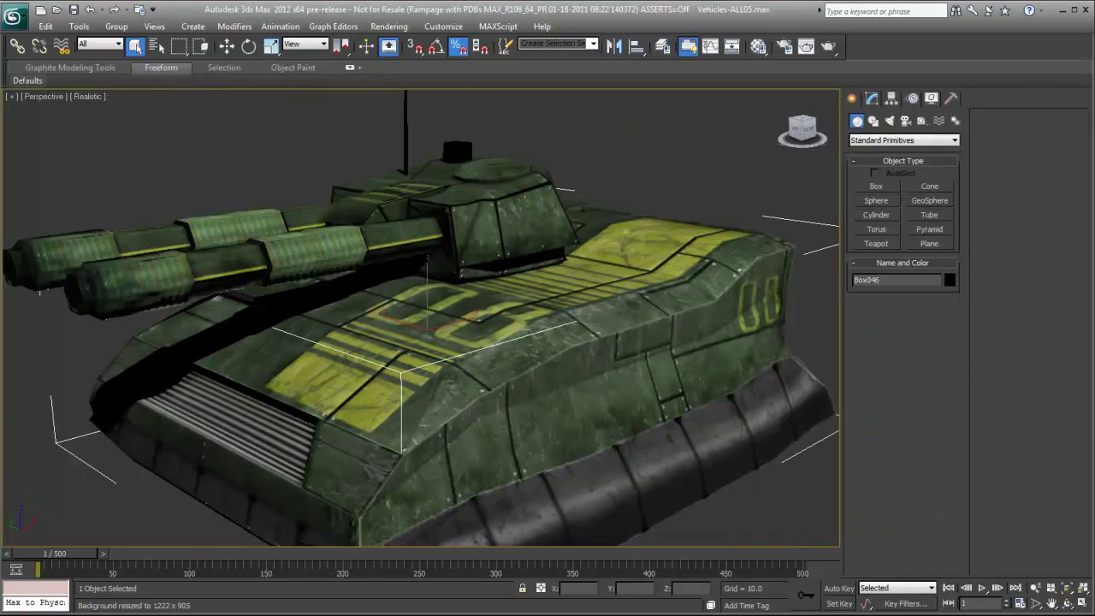
# - Show the tank body's UV layout in the UV editor
pyautogui.click(872, 98)
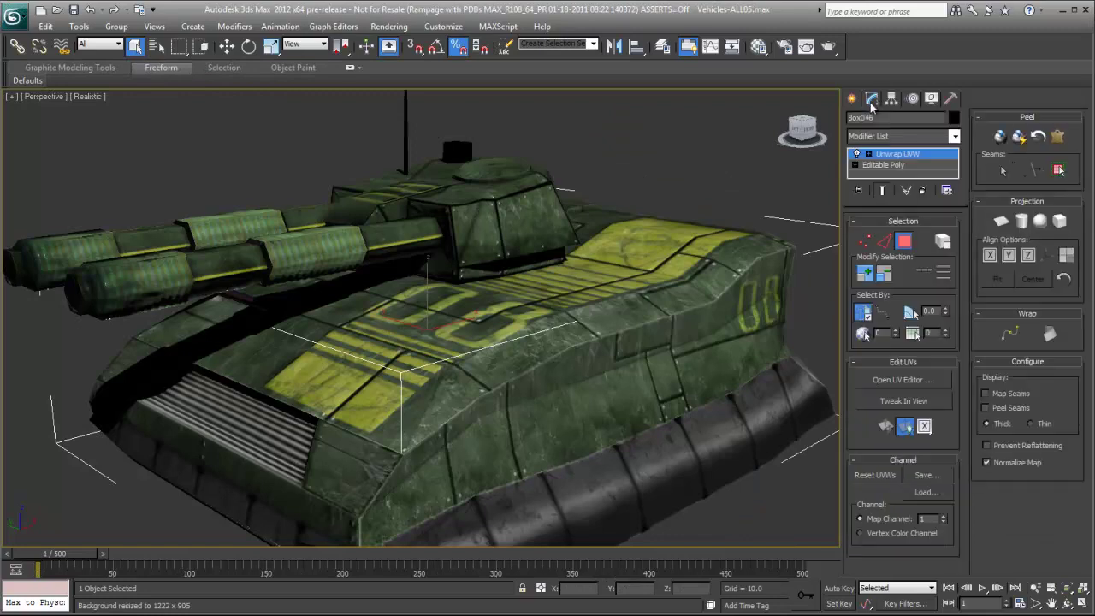
pyautogui.click(912, 382)
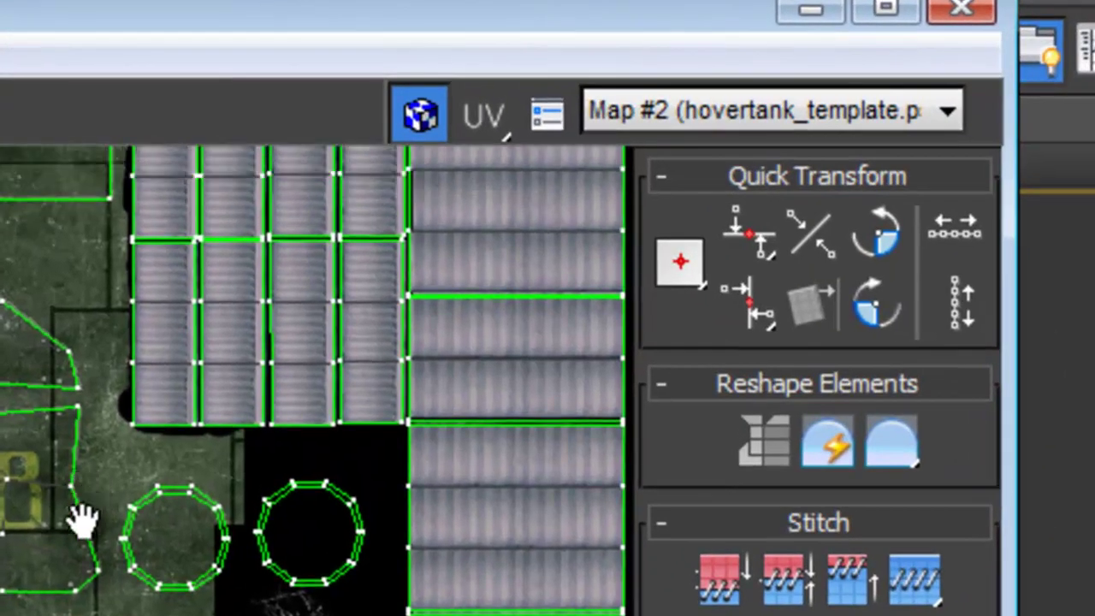
pyautogui.moveTo(97, 451); pyautogui.dragTo(10, 599, button='middle')
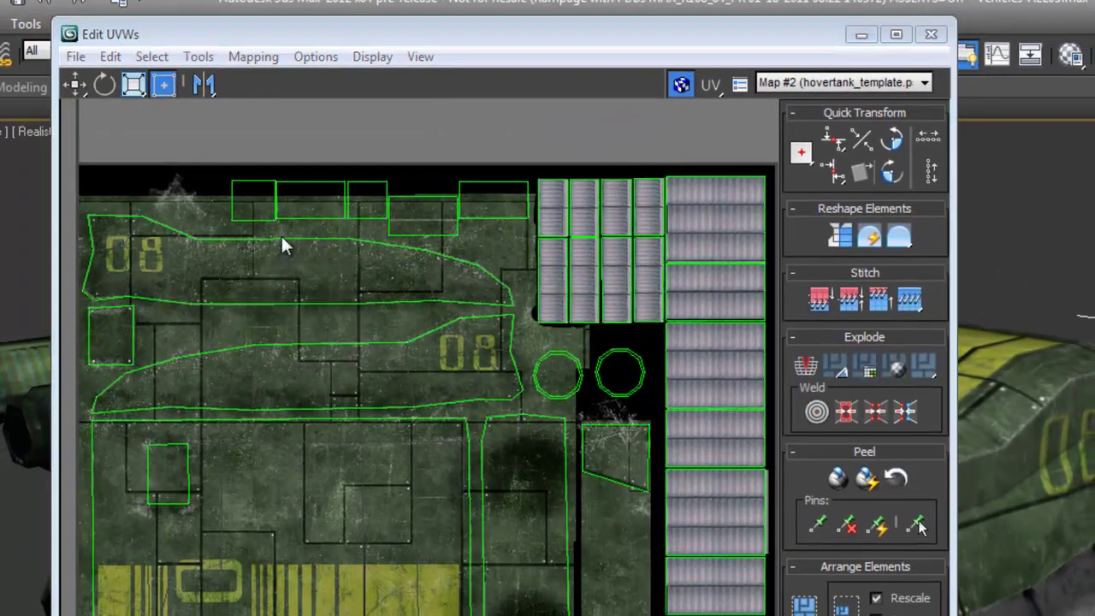
# - Trial rotating the long 08 side shell by 90° and back, then straightening it and undoing
pyautogui.click(285, 249)
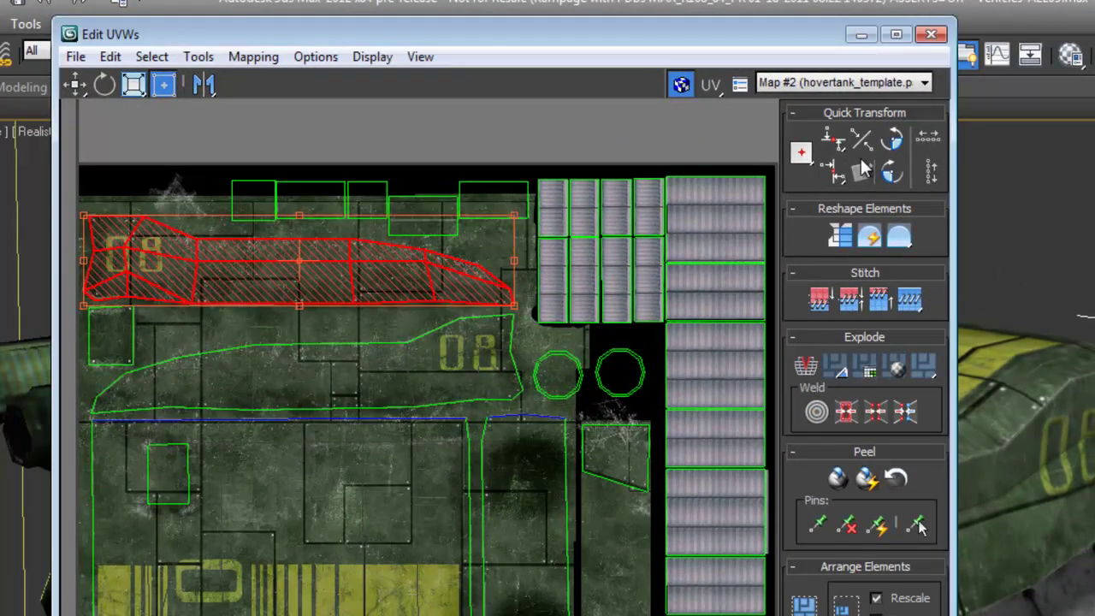
pyautogui.click(895, 142)
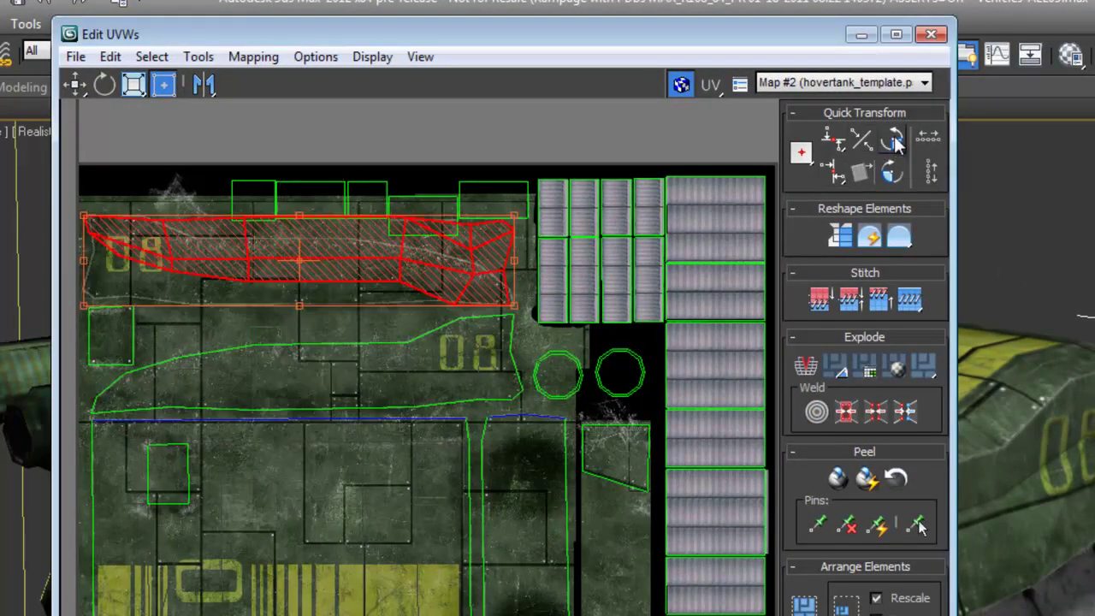
pyautogui.click(894, 142)
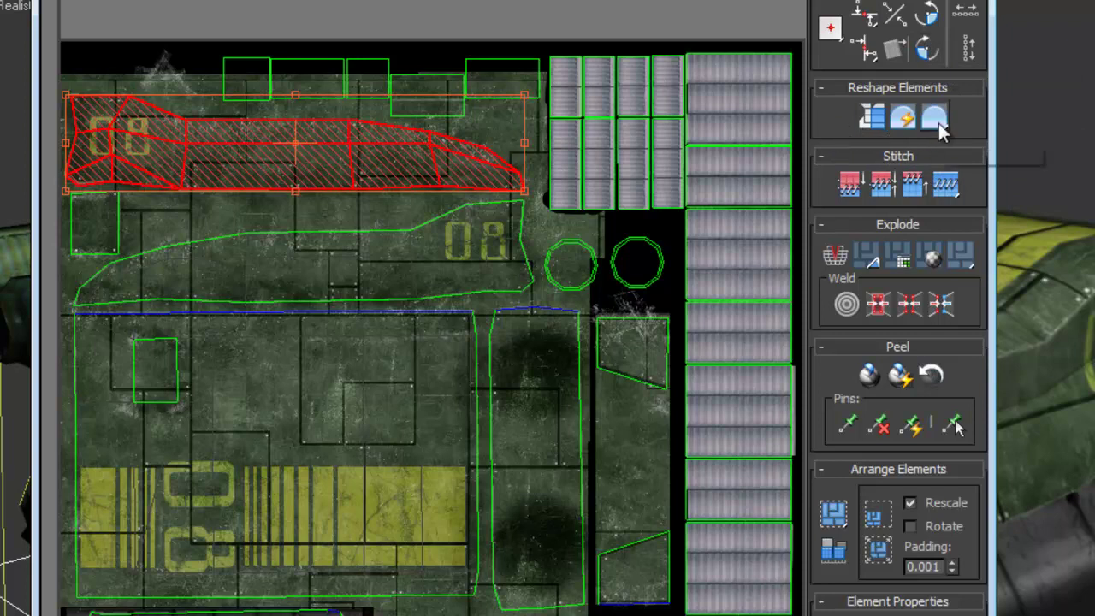
pyautogui.click(871, 121)
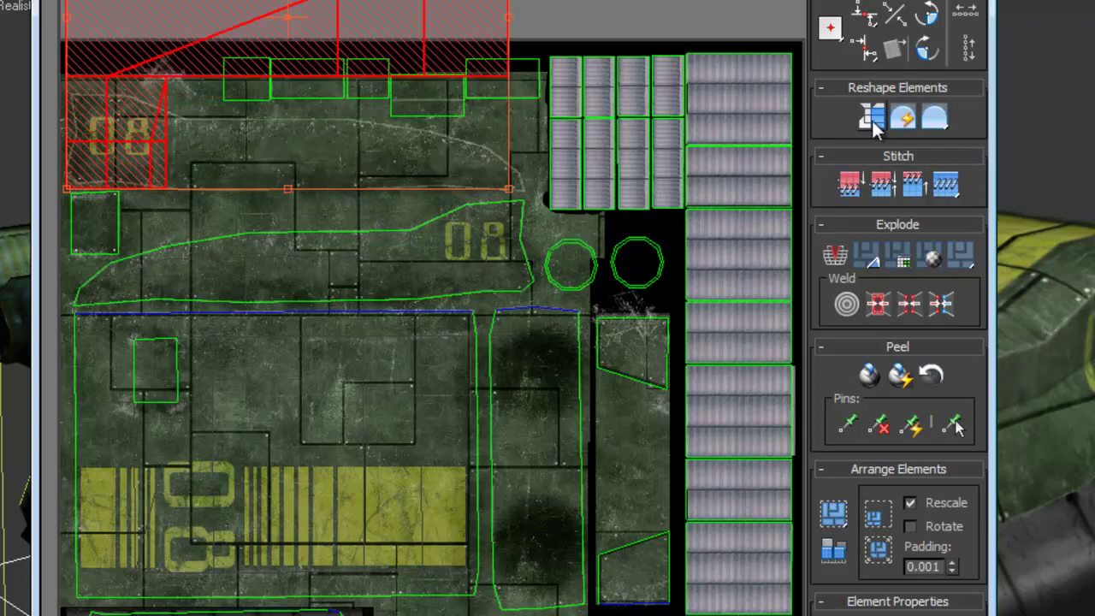
pyautogui.hotkey('ctrl', 'z')
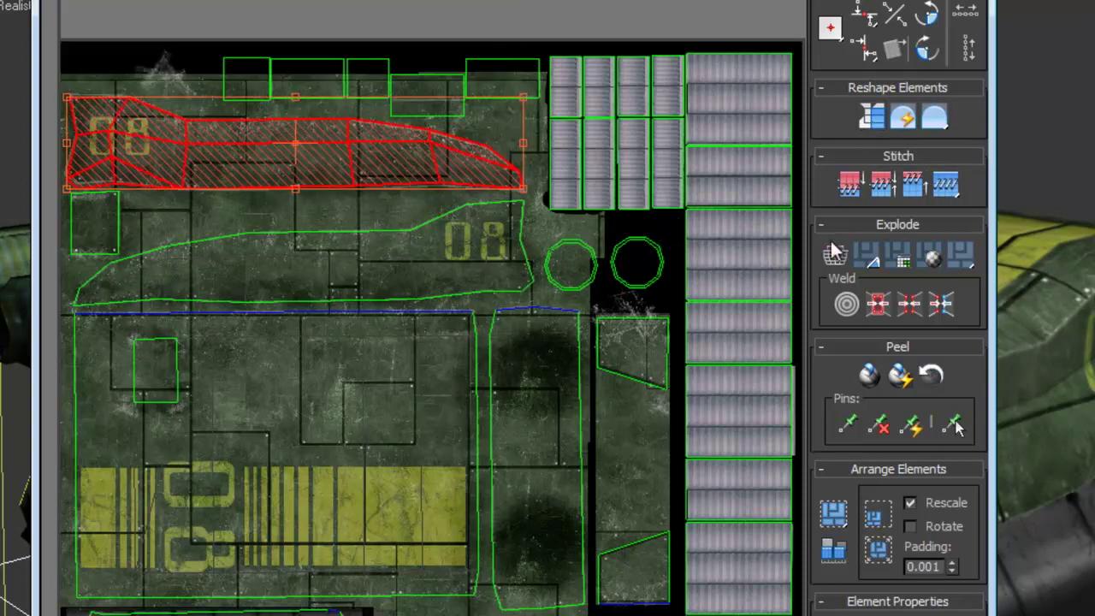
pyautogui.moveTo(670, 378); pyautogui.dragTo(659, 359, button='middle')
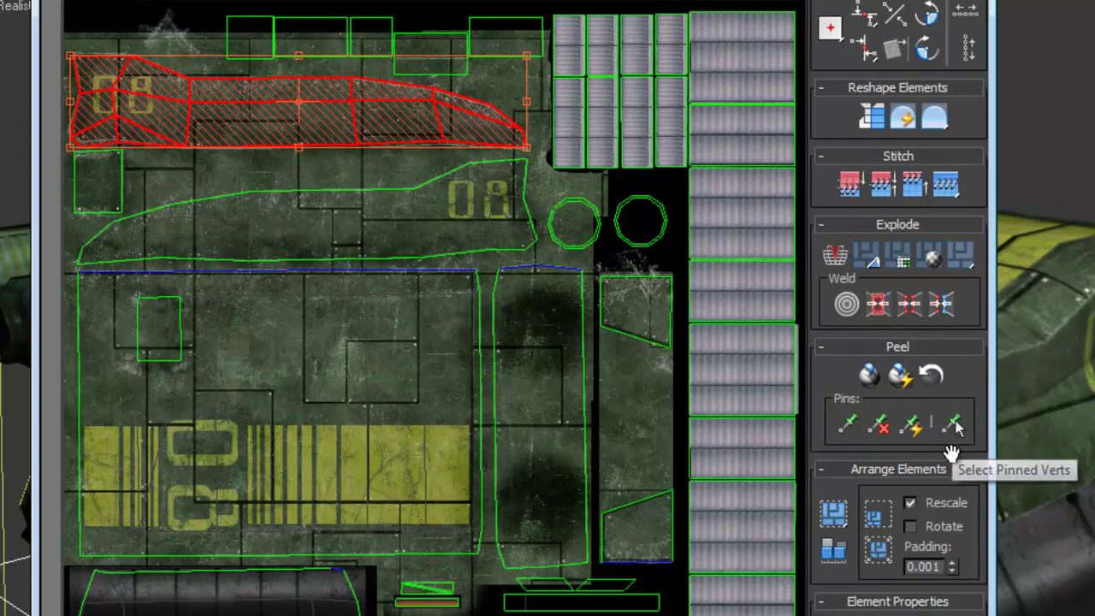
# - Select the yellow-striped deck shell plus the right-hand and long top strip shells
pyautogui.moveTo(971, 419); pyautogui.dragTo(973, 357)
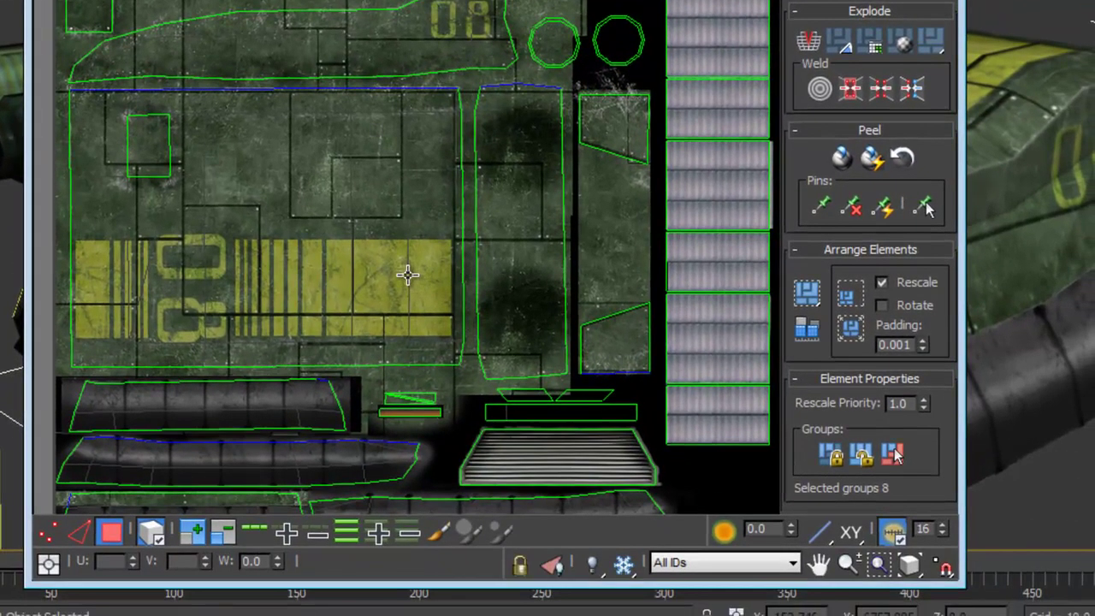
pyautogui.click(407, 274)
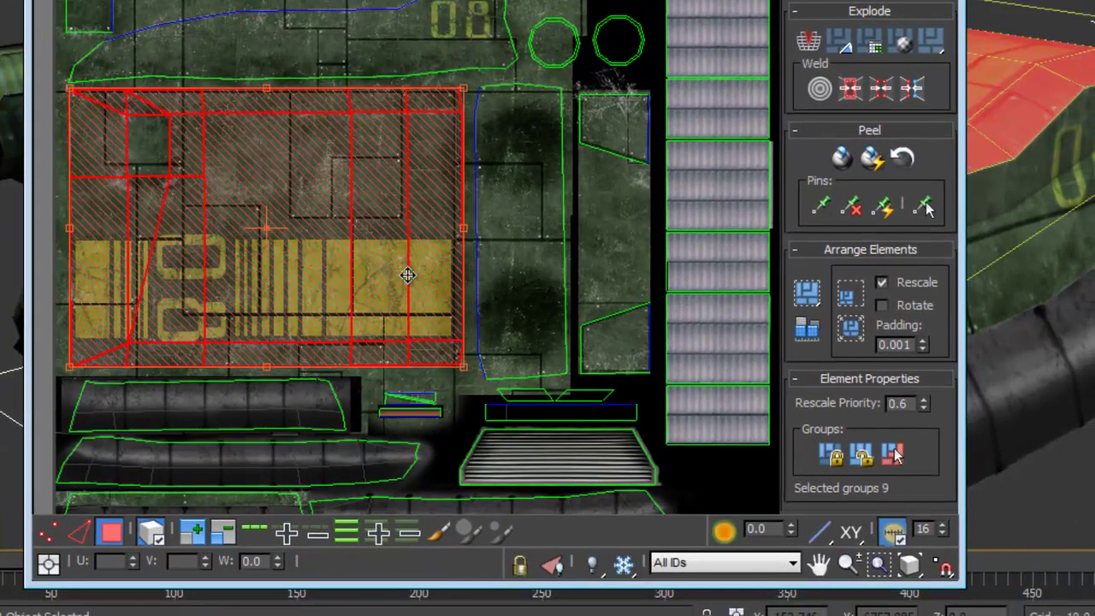
pyautogui.keyDown('ctrl'); pyautogui.click(505, 253); pyautogui.keyUp('ctrl')
pyautogui.keyDown('ctrl'); pyautogui.click(399, 34); pyautogui.keyUp('ctrl')
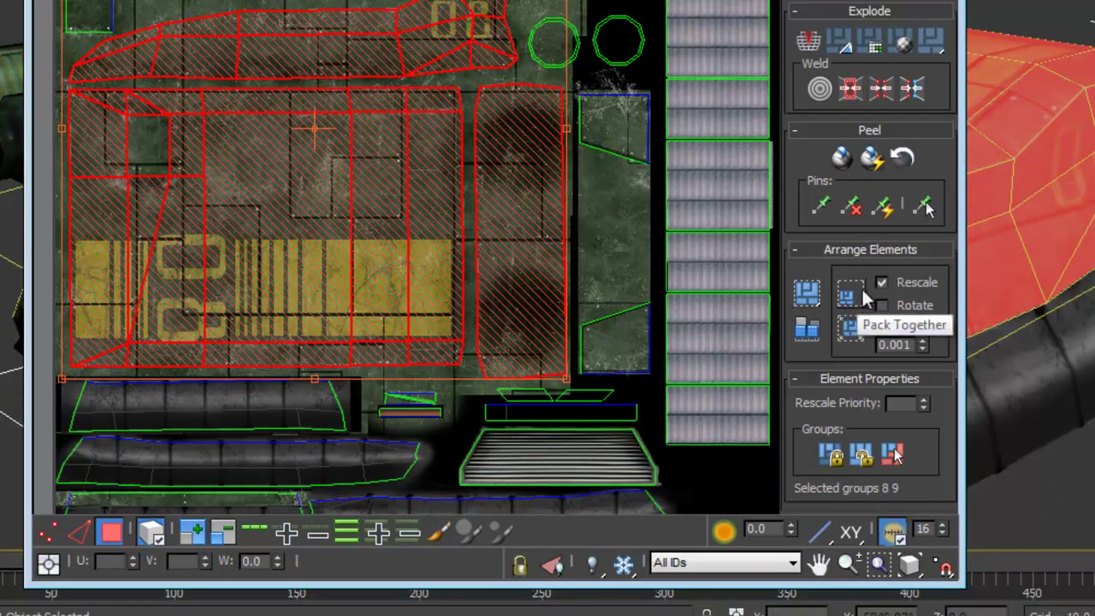
# - Pack and rescale the selected shells to matching texel size, undoing an alternative pack
pyautogui.click(808, 295)
pyautogui.click(812, 301)
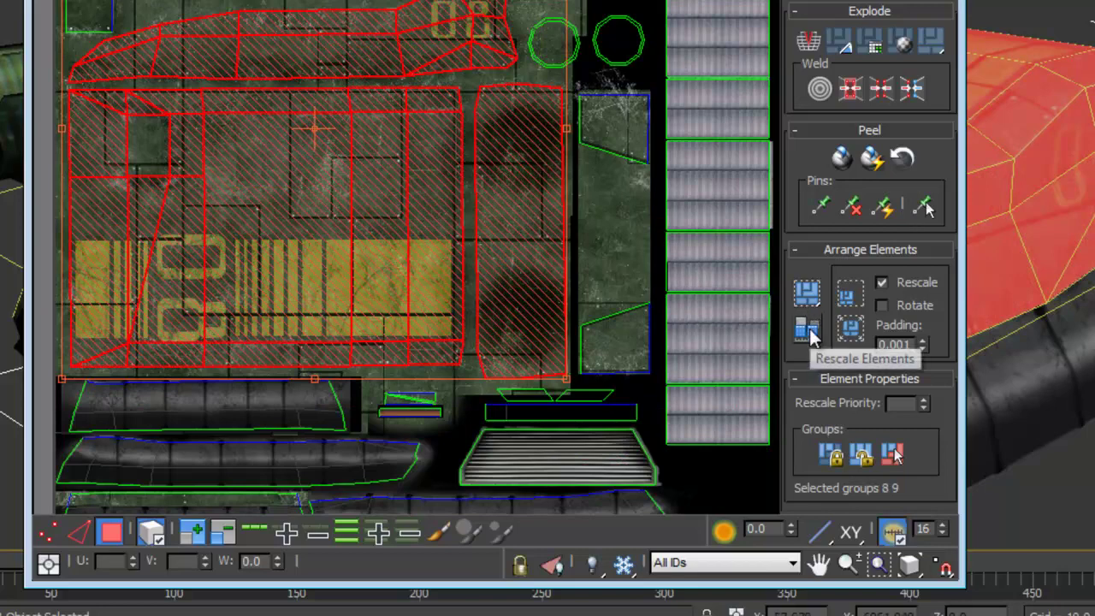
pyautogui.click(808, 329)
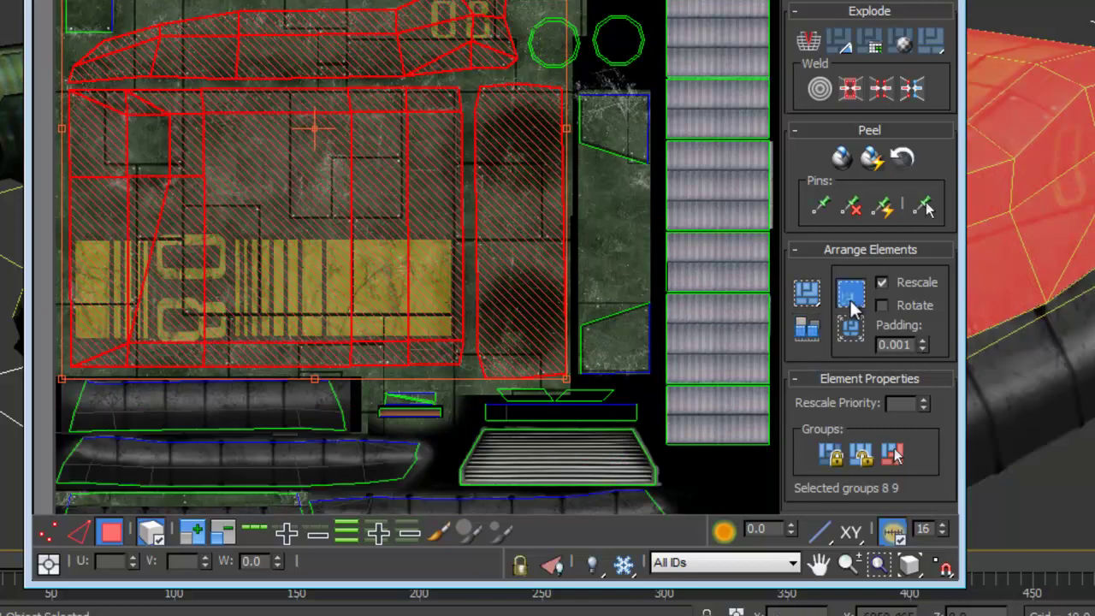
pyautogui.click(848, 296)
pyautogui.hotkey('ctrl', 'z')
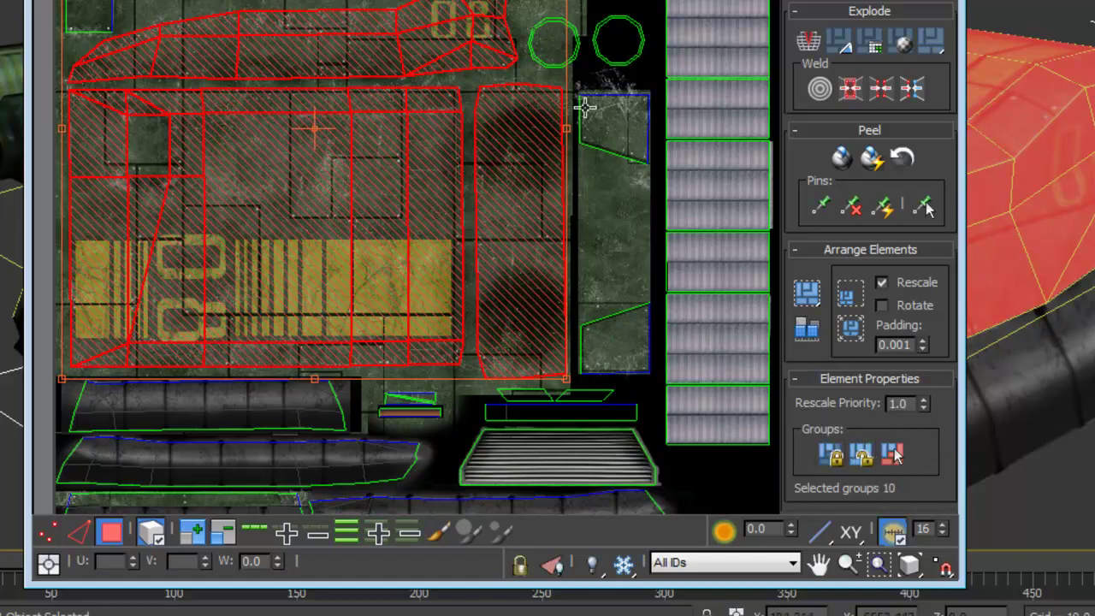
# - Clear the selection, pick the tall element, and select its whole group
pyautogui.click(650, 16)
pyautogui.click(539, 110)
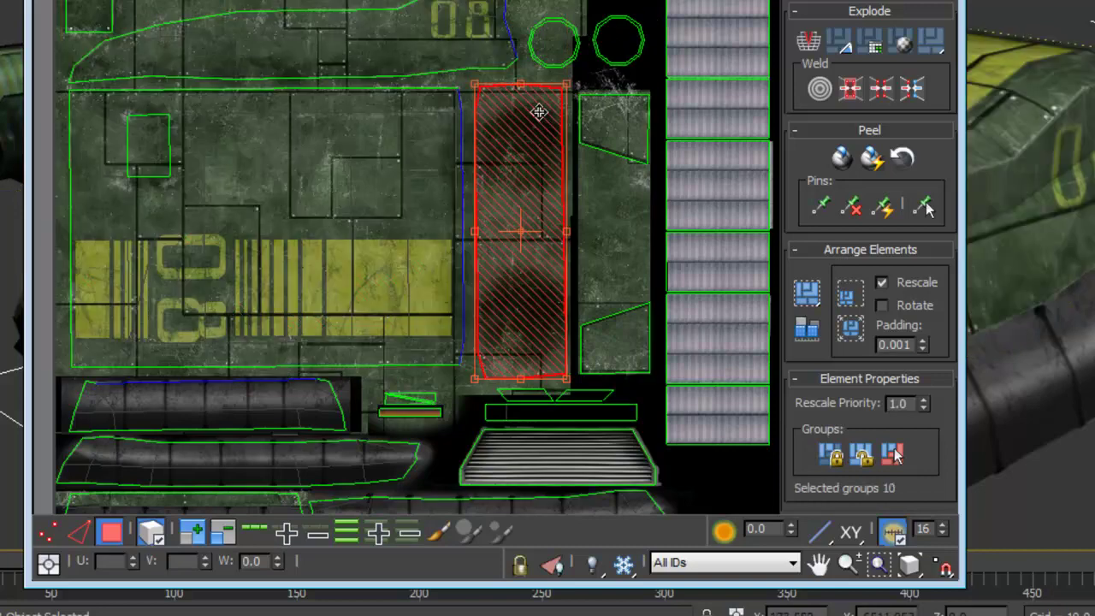
pyautogui.click(892, 458)
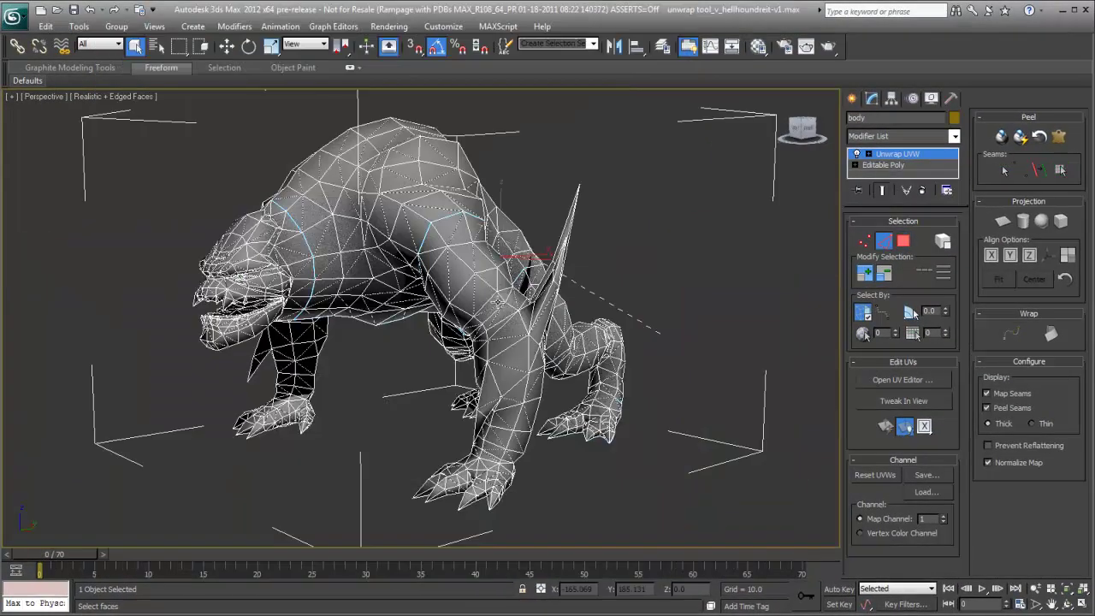
# - Orbit around the hellhound from several sides to its front, toggling wireframe with F3
pyautogui.keyDown('alt'); pyautogui.moveTo(472, 298); pyautogui.dragTo(334, 508, button='middle'); pyautogui.keyUp('alt')
pyautogui.press('F3')
pyautogui.press('F3')
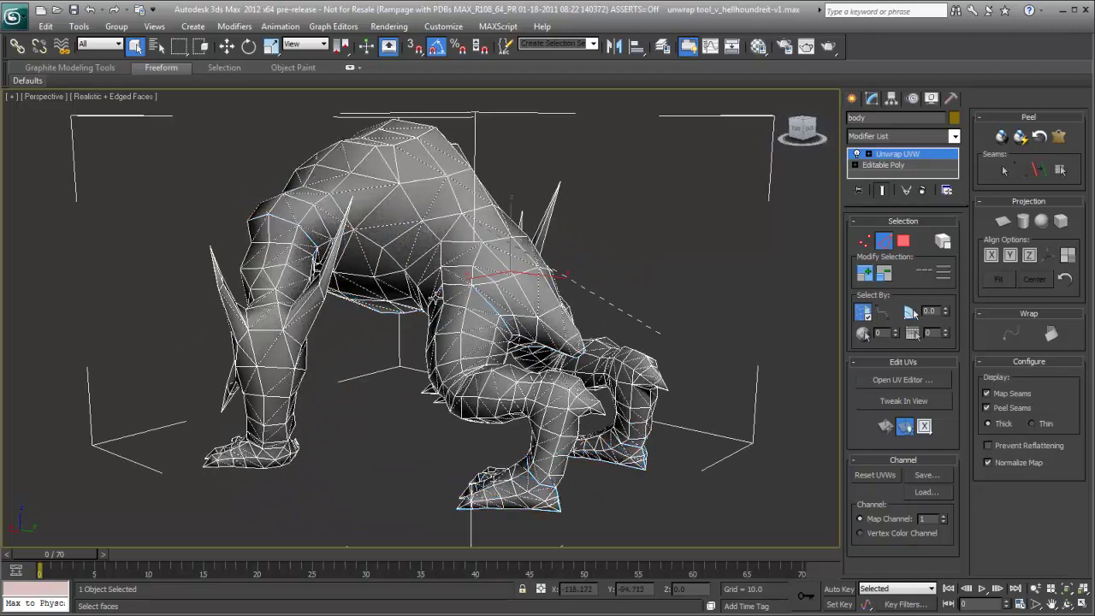
pyautogui.keyDown('alt'); pyautogui.moveTo(533, 329); pyautogui.dragTo(496, 298, button='middle'); pyautogui.keyUp('alt')
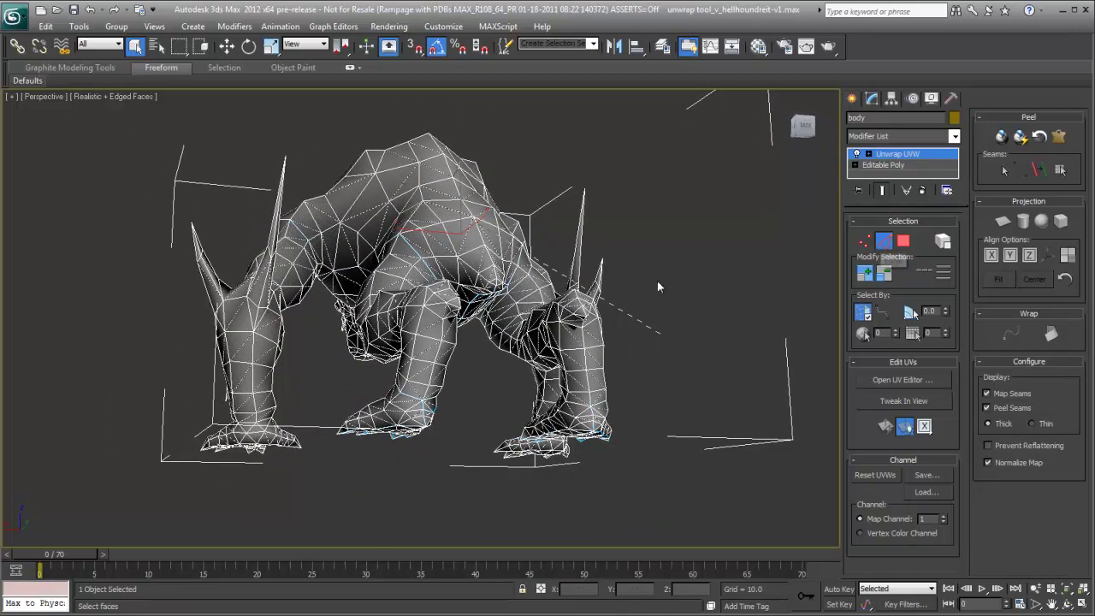
pyautogui.keyDown('alt'); pyautogui.moveTo(481, 267); pyautogui.dragTo(708, 257, button='middle'); pyautogui.keyUp('alt')
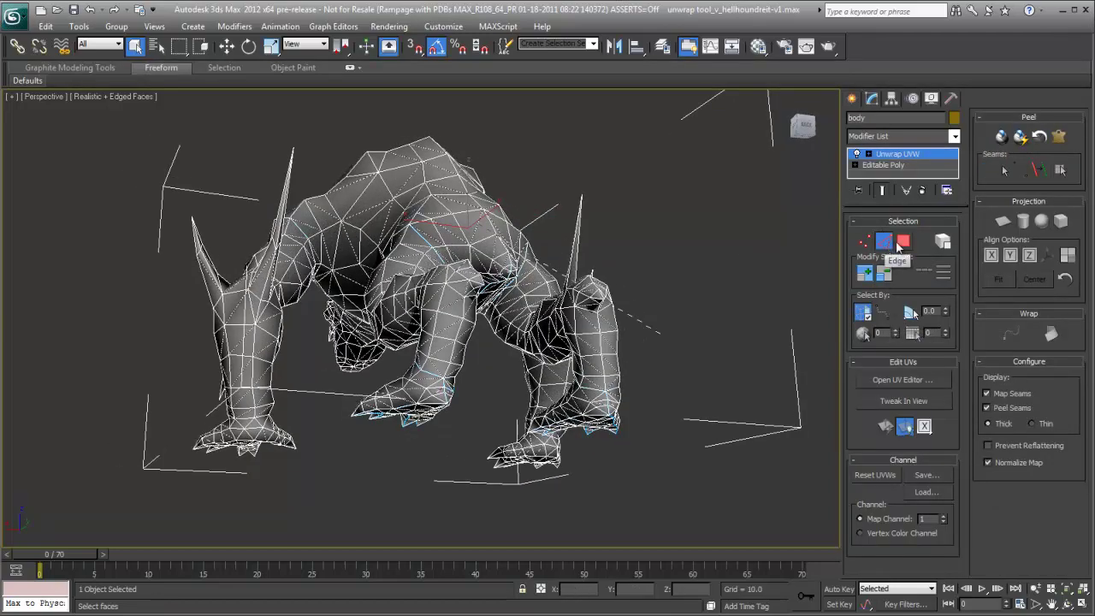
# - Switch to Edge sub-object mode and zoom in on the existing seams around the front leg
pyautogui.click(886, 246)
pyautogui.moveTo(633, 286)
pyautogui.keyDown('alt'); pyautogui.mouseDown(button='middle')
pyautogui.moveTo(620, 258)
pyautogui.moveTo(575, 285)
pyautogui.mouseUp(button='middle'); pyautogui.keyUp('alt')
pyautogui.scroll(2, 606, 268)
pyautogui.scroll(5, 607, 263)
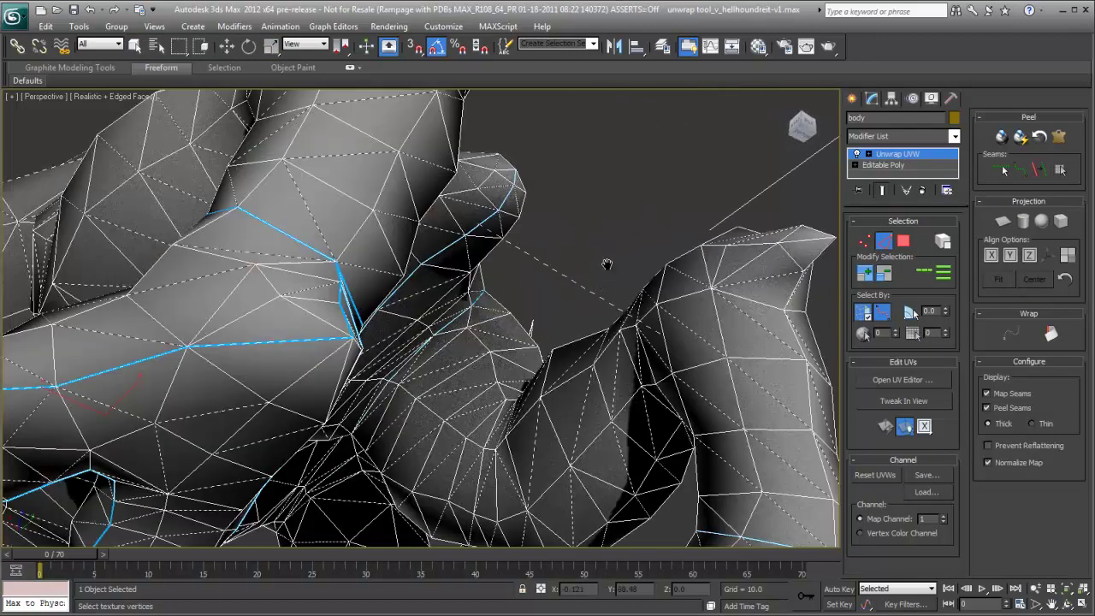
pyautogui.scroll(1, 606, 263)
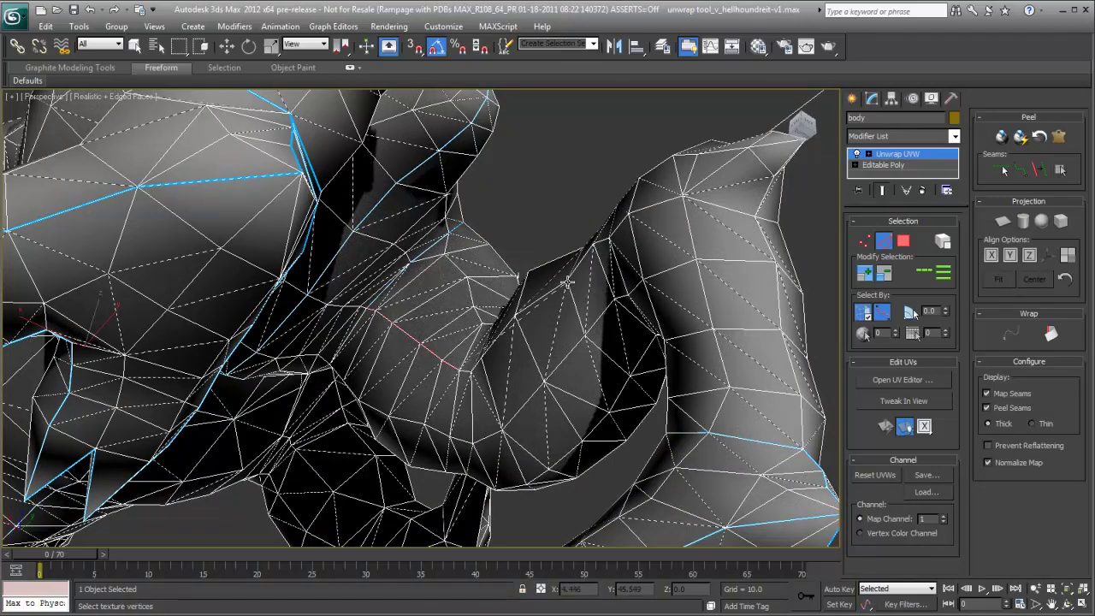
pyautogui.moveTo(567, 282)
pyautogui.keyDown('alt'); pyautogui.mouseDown(button='middle')
pyautogui.moveTo(659, 299)
pyautogui.moveTo(667, 351)
pyautogui.moveTo(679, 296)
pyautogui.moveTo(632, 315)
pyautogui.moveTo(617, 340)
pyautogui.moveTo(725, 329)
pyautogui.mouseUp(button='middle'); pyautogui.keyUp('alt')
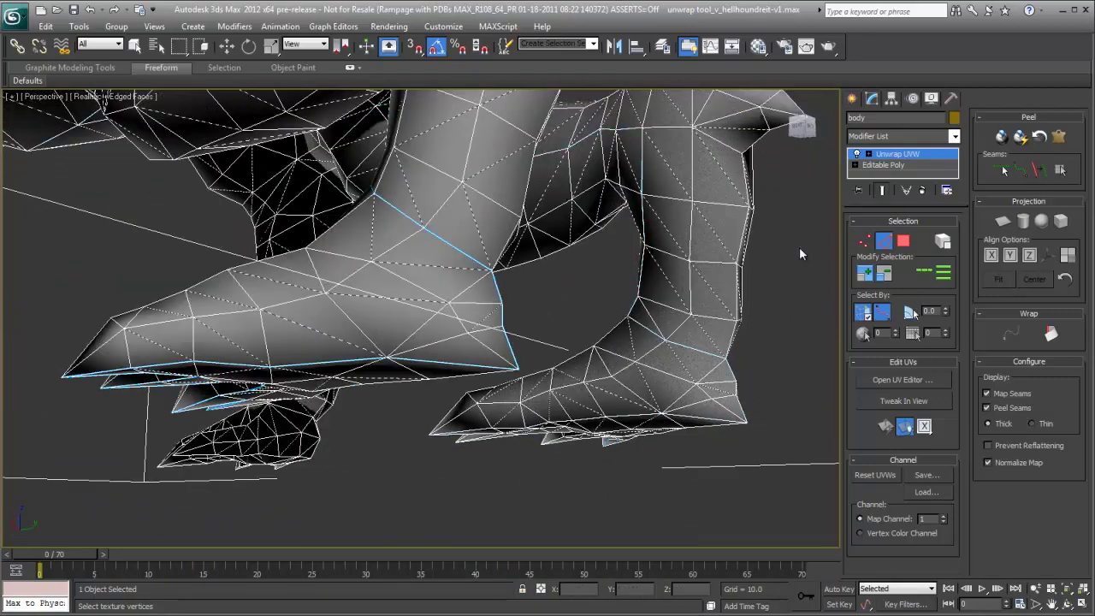
pyautogui.scroll(-5, 636, 303)
pyautogui.moveTo(635, 303)
pyautogui.keyDown('alt'); pyautogui.mouseDown(button='middle')
pyautogui.moveTo(570, 308)
pyautogui.moveTo(564, 320)
pyautogui.moveTo(486, 296)
pyautogui.moveTo(556, 294)
pyautogui.moveTo(583, 313)
pyautogui.mouseUp(button='middle'); pyautogui.keyUp('alt')
pyautogui.scroll(5, 564, 313)
pyautogui.scroll(1, 552, 300)
# - Pick a face on the hellhound's front leg in Polygon mode and expand the selection to its seams
pyautogui.press('F3')
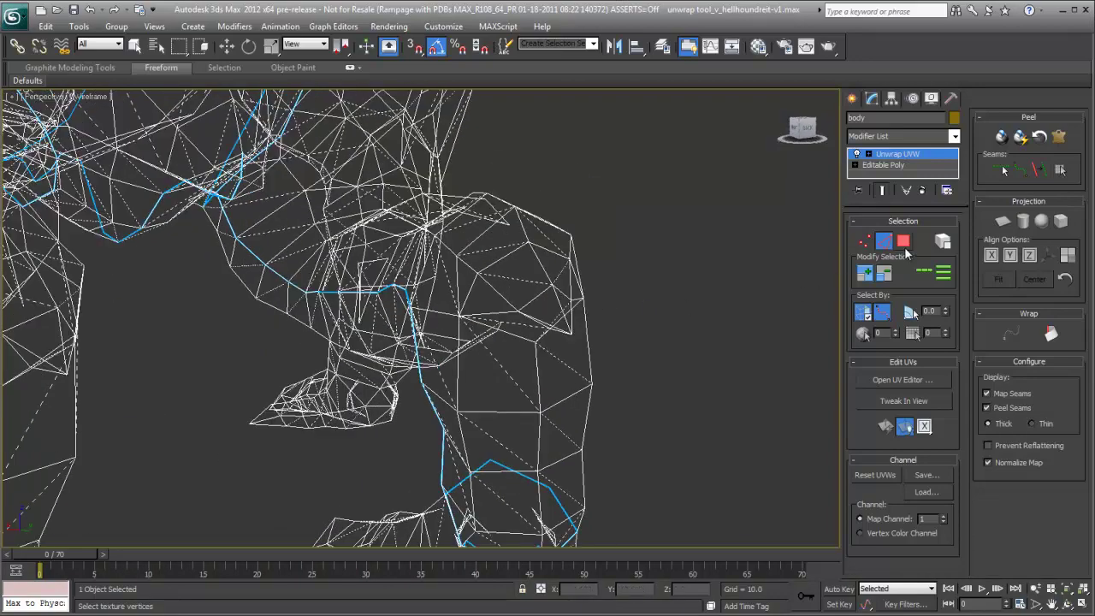
pyautogui.click(903, 242)
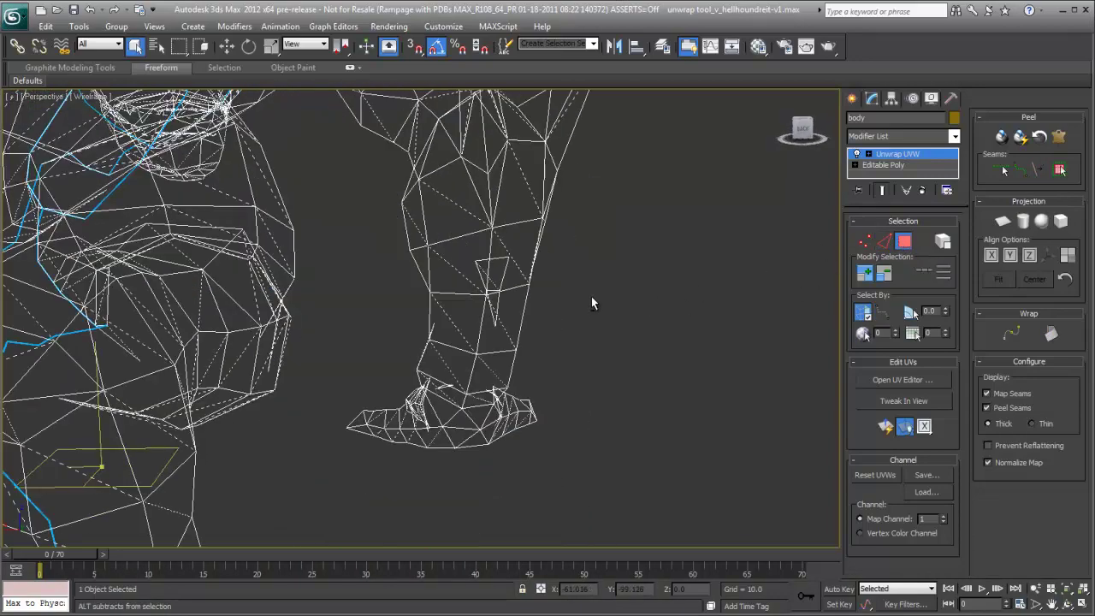
pyautogui.moveTo(590, 301)
pyautogui.keyDown('alt'); pyautogui.mouseDown(button='middle')
pyautogui.moveTo(533, 276)
pyautogui.moveTo(504, 299)
pyautogui.moveTo(510, 314)
pyautogui.mouseUp(button='middle'); pyautogui.keyUp('alt')
pyautogui.click(504, 298)
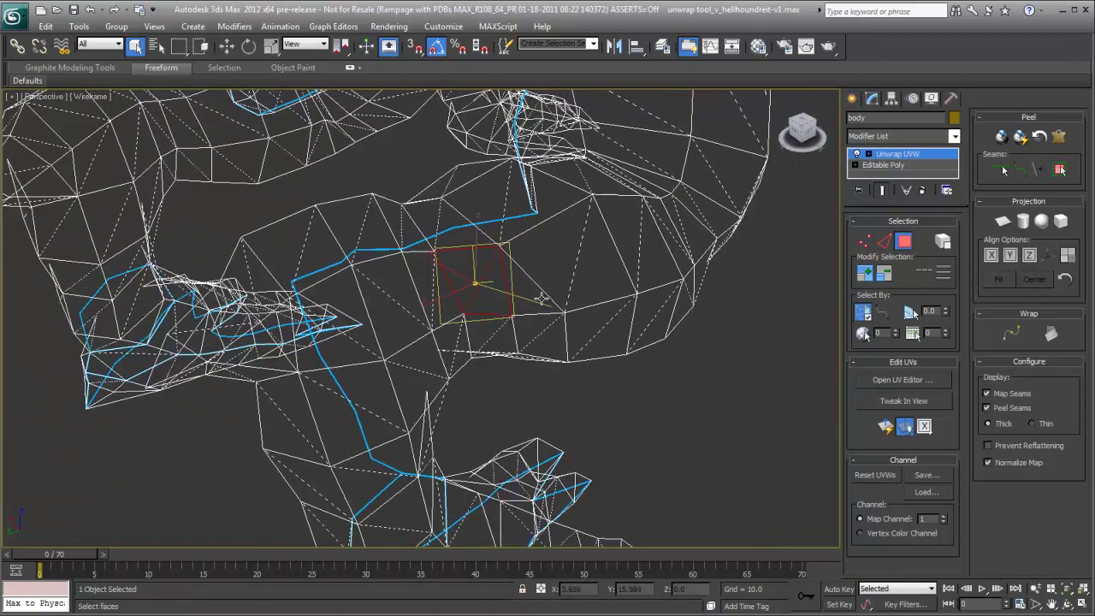
pyautogui.click(1060, 170)
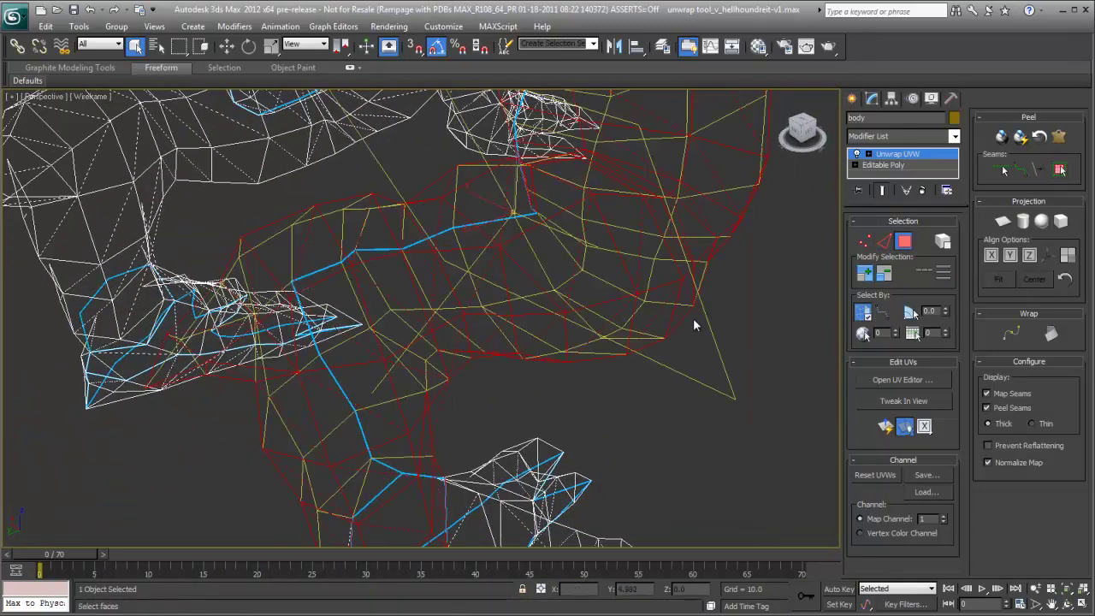
pyautogui.scroll(-5, 668, 321)
pyautogui.moveTo(550, 277)
pyautogui.keyDown('alt'); pyautogui.mouseDown(button='middle')
pyautogui.moveTo(511, 299)
pyautogui.moveTo(590, 269)
pyautogui.moveTo(479, 269)
pyautogui.mouseUp(button='middle'); pyautogui.keyUp('alt')
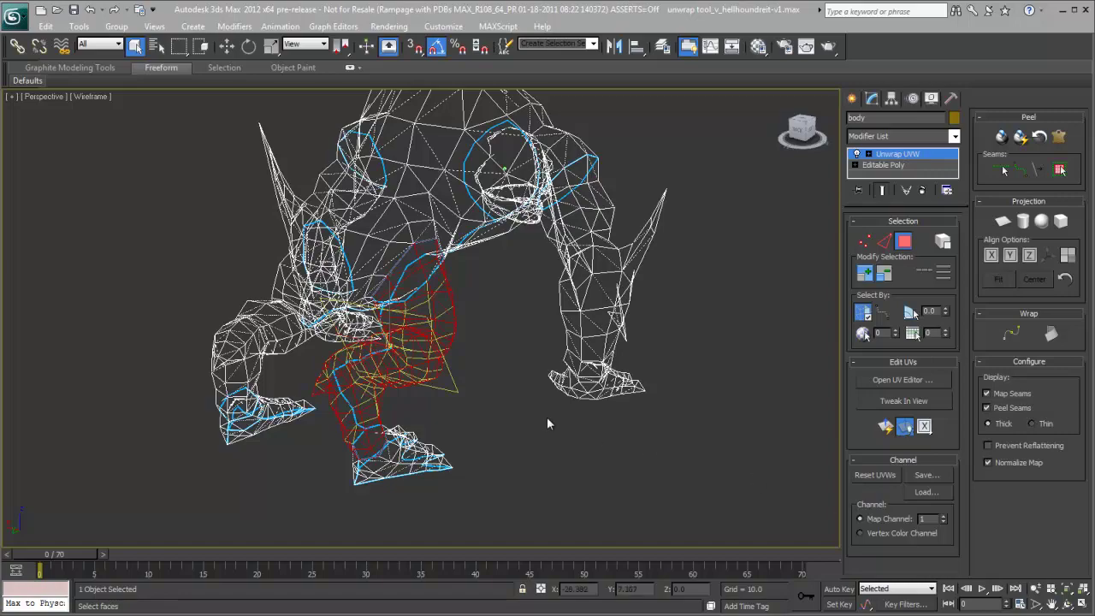
pyautogui.moveTo(547, 423)
pyautogui.keyDown('alt'); pyautogui.mouseDown(button='middle')
pyautogui.moveTo(521, 433)
pyautogui.moveTo(547, 436)
pyautogui.moveTo(518, 406)
pyautogui.moveTo(560, 433)
pyautogui.moveTo(706, 414)
pyautogui.mouseUp(button='middle'); pyautogui.keyUp('alt')
pyautogui.press('F3')
# - Peel the selected front leg into a flat UV shell with Auto Pin off and move it up
pyautogui.click(875, 380)
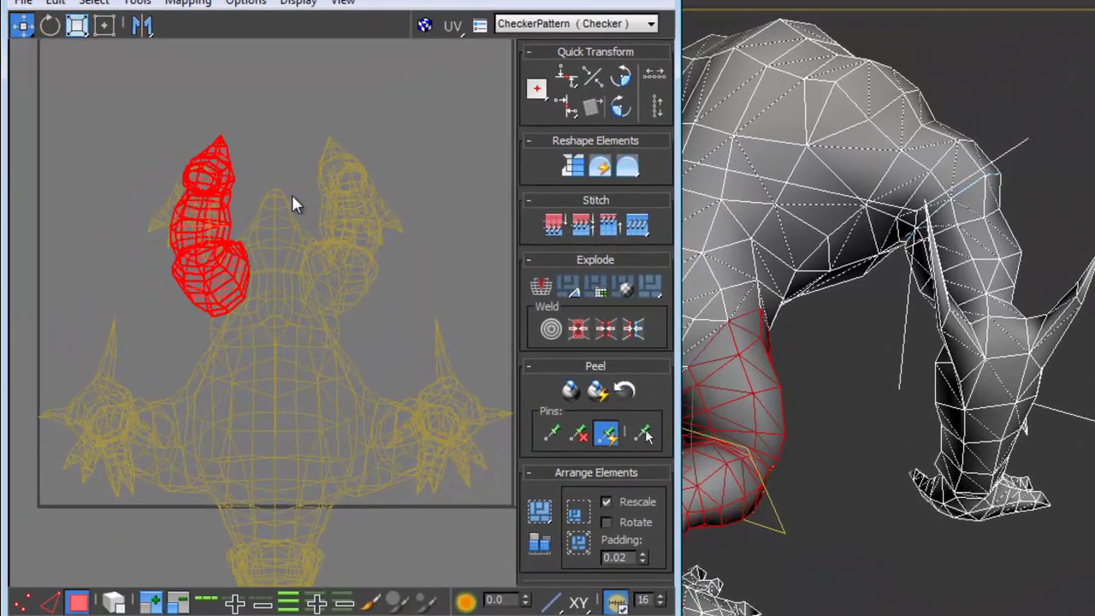
pyautogui.click(596, 391)
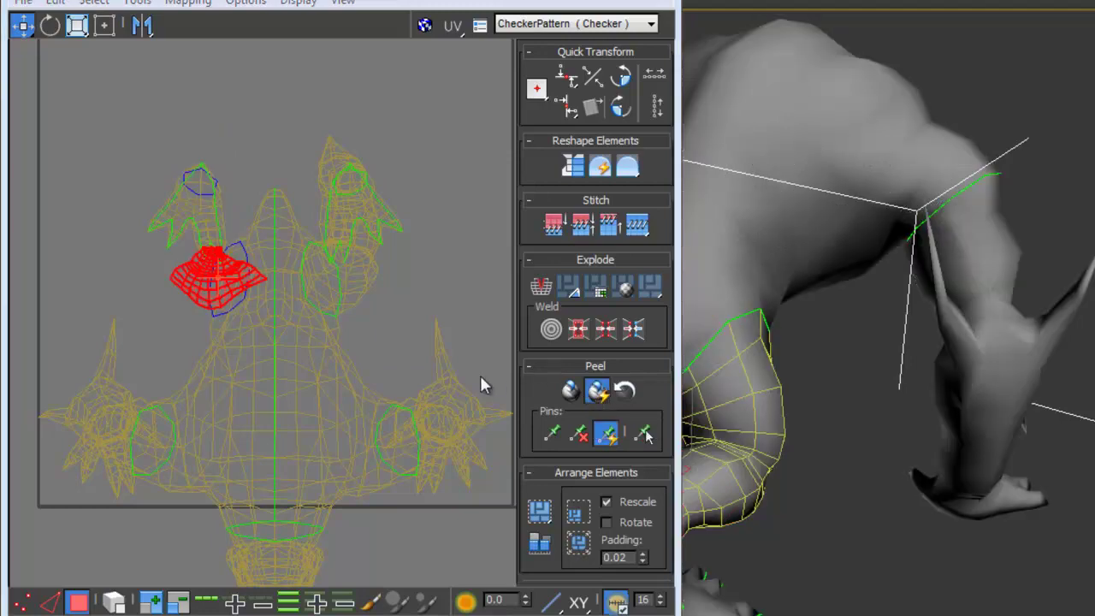
pyautogui.click(606, 435)
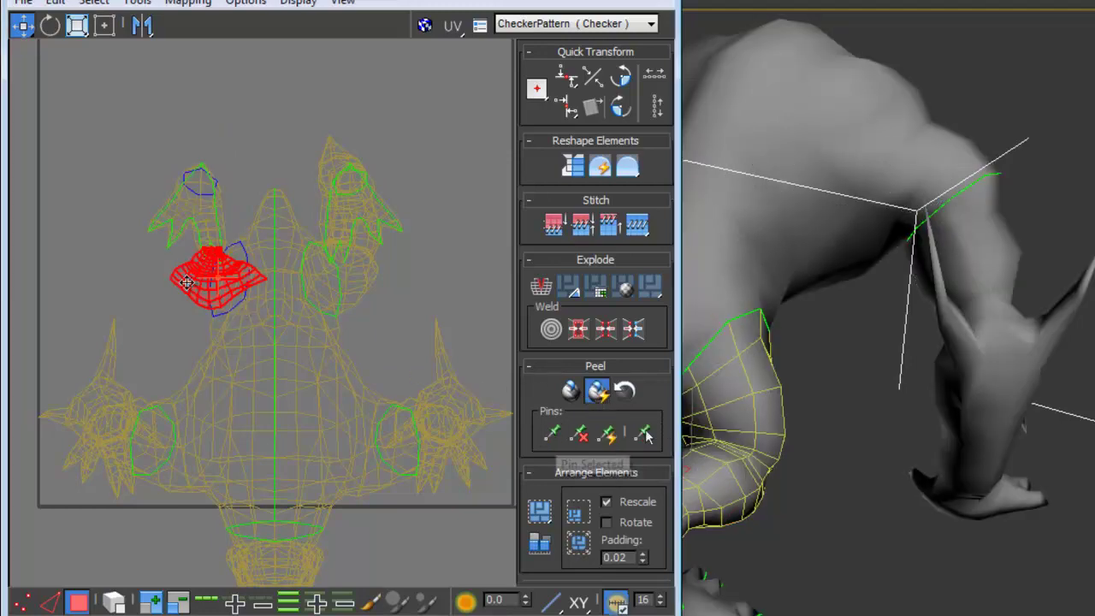
pyautogui.moveTo(205, 278); pyautogui.dragTo(273, 74)
pyautogui.moveTo(274, 74); pyautogui.dragTo(237, 332, button='middle')
pyautogui.moveTo(237, 333); pyautogui.dragTo(284, 141)
pyautogui.scroll(3, 247, 374)
pyautogui.scroll(2, 228, 350)
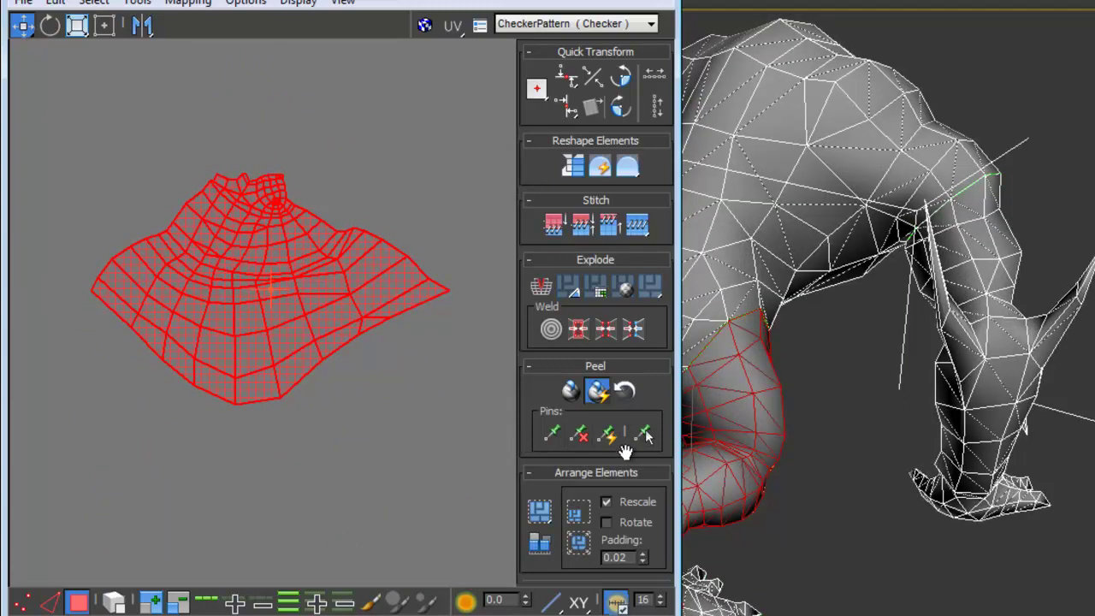
# - Re-enable Auto Pin and pin-drag the leg shell's right corner, left and right-edge vertices outward
pyautogui.click(606, 435)
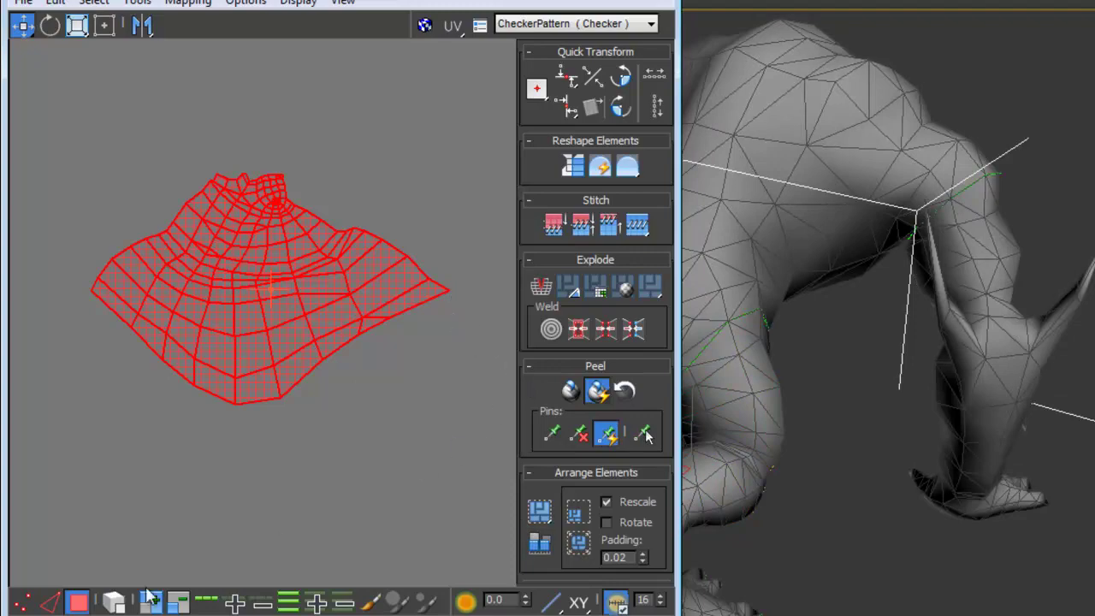
pyautogui.click(22, 601)
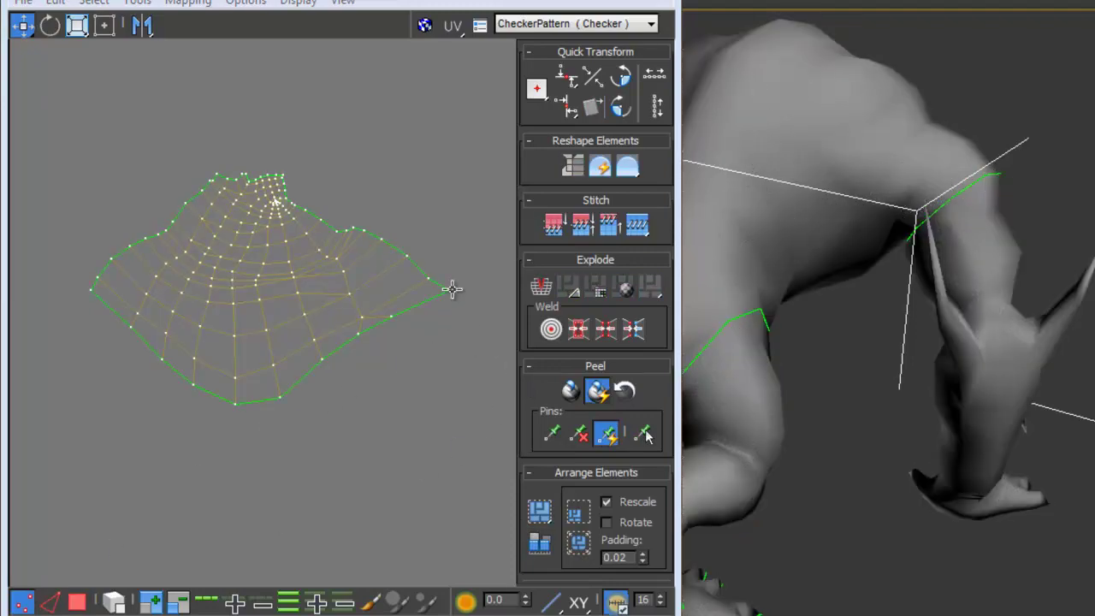
pyautogui.moveTo(452, 289)
pyautogui.mouseDown()
pyautogui.moveTo(445, 303)
pyautogui.moveTo(447, 272)
pyautogui.moveTo(398, 191)
pyautogui.moveTo(418, 289)
pyautogui.moveTo(440, 287)
pyautogui.moveTo(408, 233)
pyautogui.moveTo(403, 316)
pyautogui.moveTo(424, 306)
pyautogui.moveTo(425, 274)
pyautogui.moveTo(405, 308)
pyautogui.moveTo(402, 253)
pyautogui.moveTo(423, 302)
pyautogui.moveTo(391, 237)
pyautogui.moveTo(424, 305)
pyautogui.mouseUp()
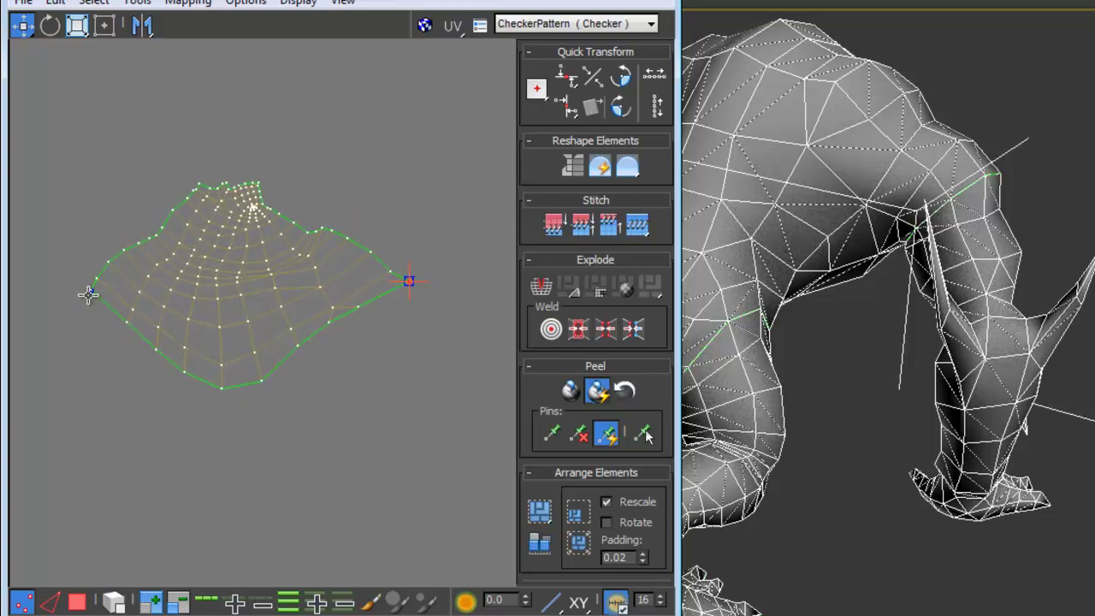
pyautogui.moveTo(89, 290)
pyautogui.mouseDown()
pyautogui.moveTo(59, 294)
pyautogui.moveTo(63, 283)
pyautogui.mouseUp()
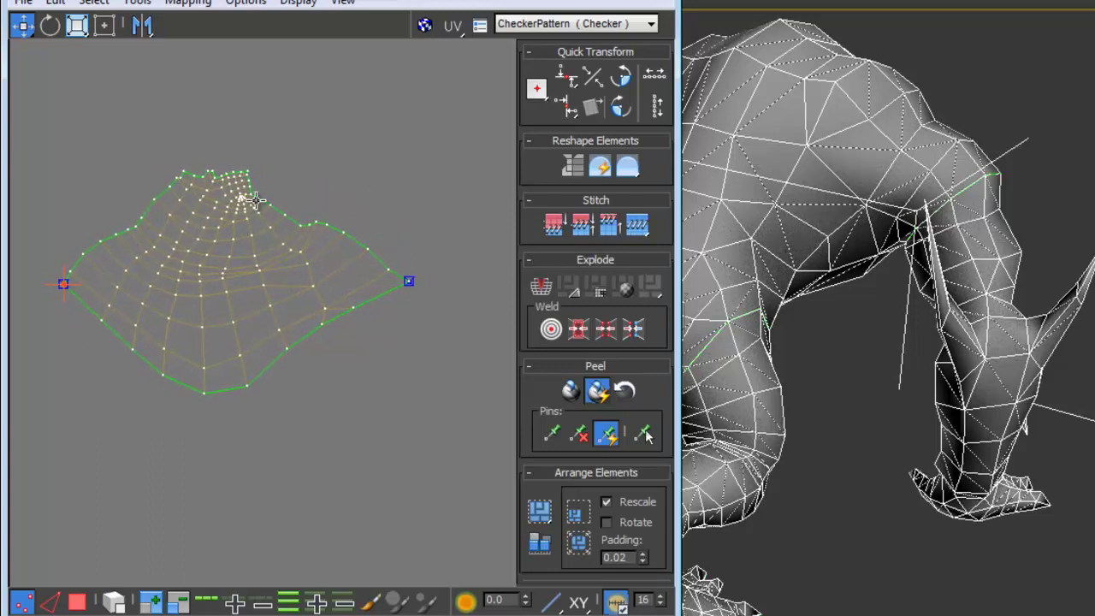
pyautogui.moveTo(313, 221)
pyautogui.mouseDown()
pyautogui.moveTo(377, 179)
pyautogui.moveTo(383, 223)
pyautogui.mouseUp()
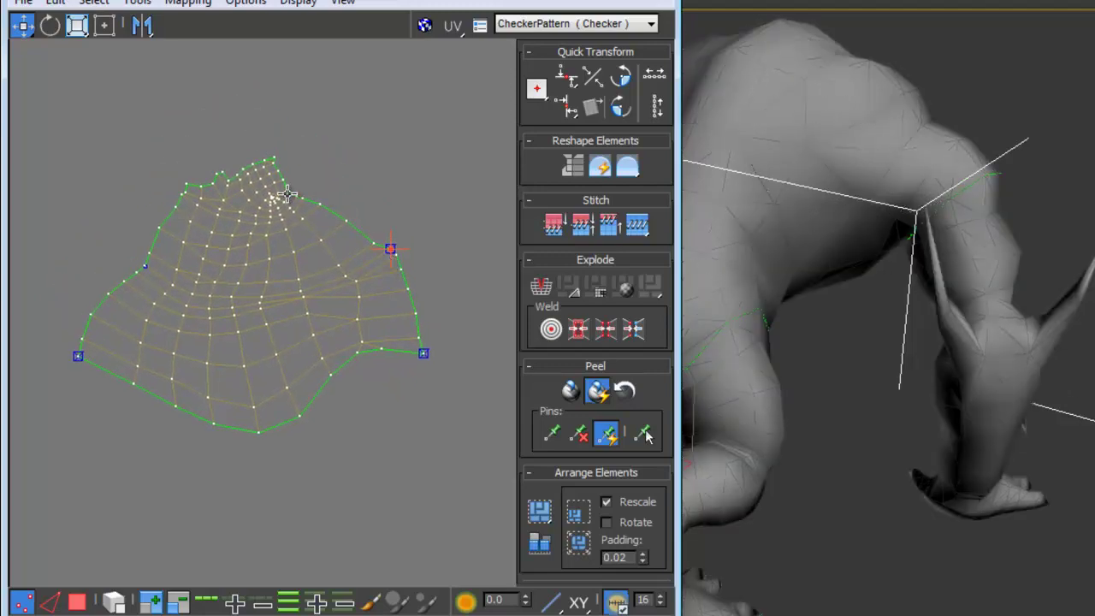
# - Pin and pull the top, top-left and remaining edge vertices to even out the leg shell
pyautogui.moveTo(286, 186); pyautogui.dragTo(311, 131)
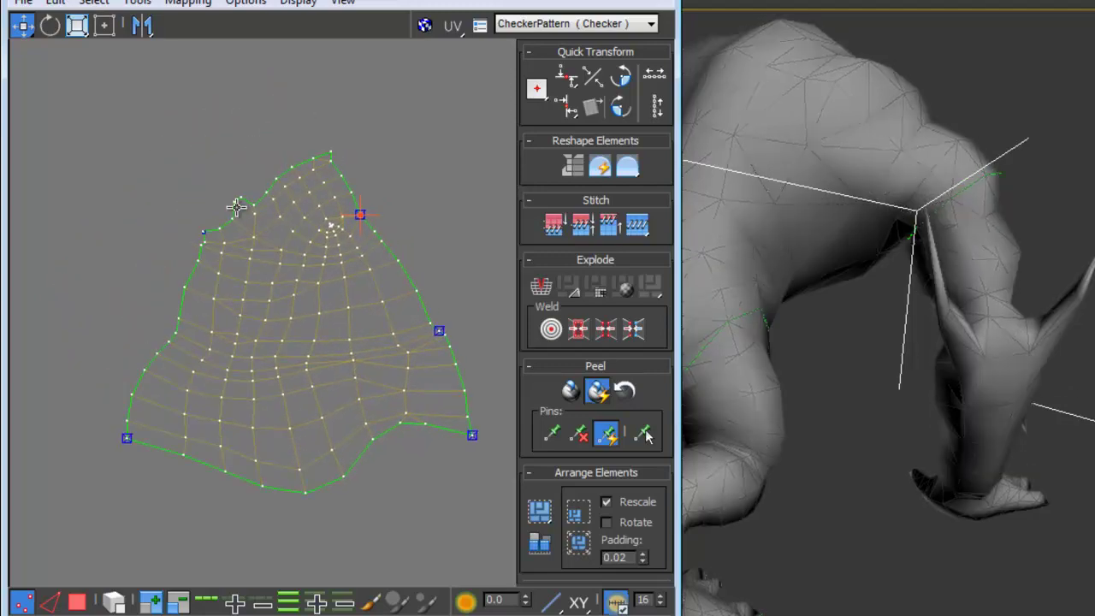
pyautogui.moveTo(237, 208); pyautogui.dragTo(179, 160)
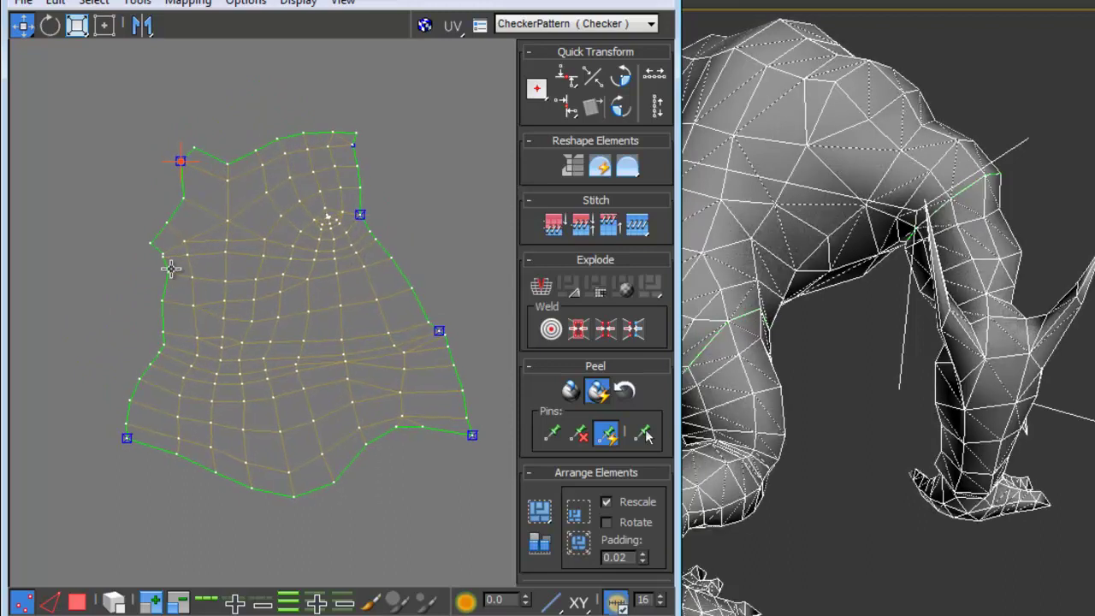
pyautogui.moveTo(162, 268); pyautogui.dragTo(131, 268)
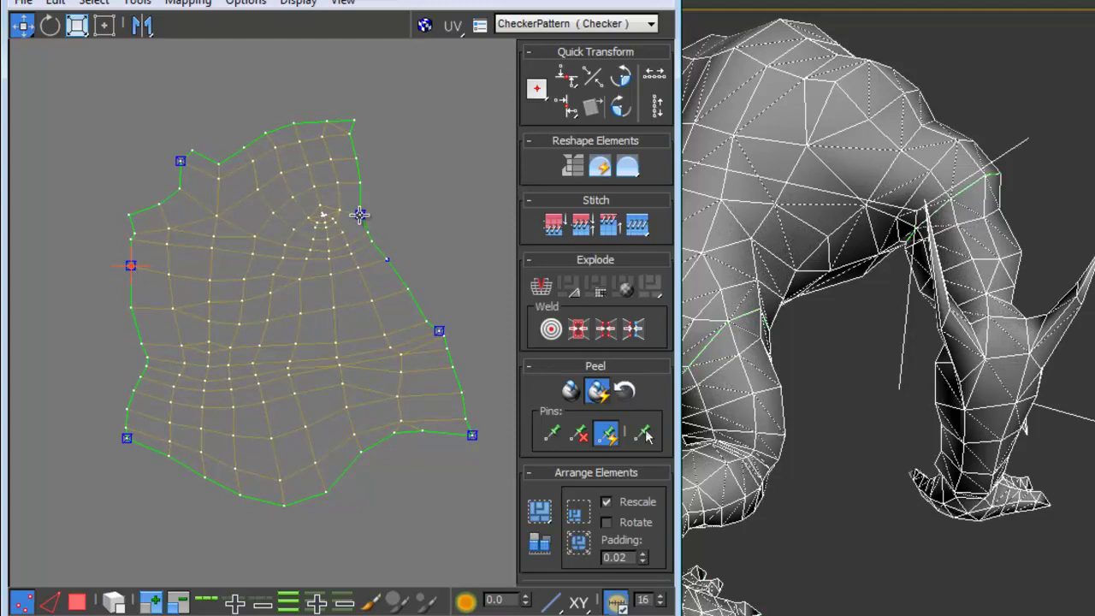
pyautogui.moveTo(360, 215)
pyautogui.mouseDown()
pyautogui.moveTo(371, 211)
pyautogui.moveTo(379, 240)
pyautogui.mouseUp()
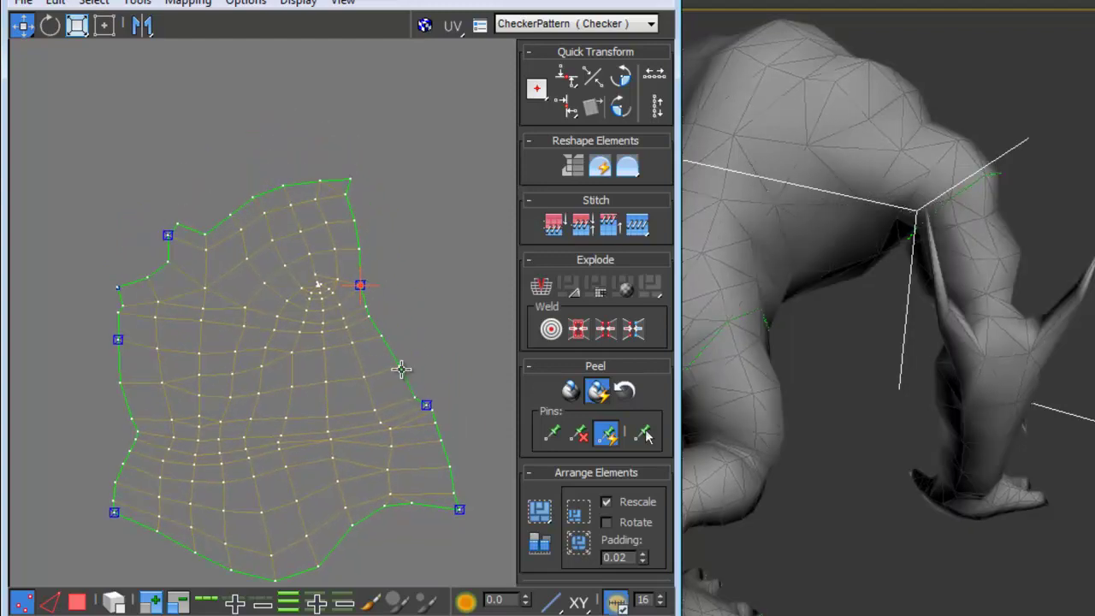
pyautogui.moveTo(401, 370); pyautogui.dragTo(411, 358)
pyautogui.moveTo(360, 283); pyautogui.dragTo(381, 271)
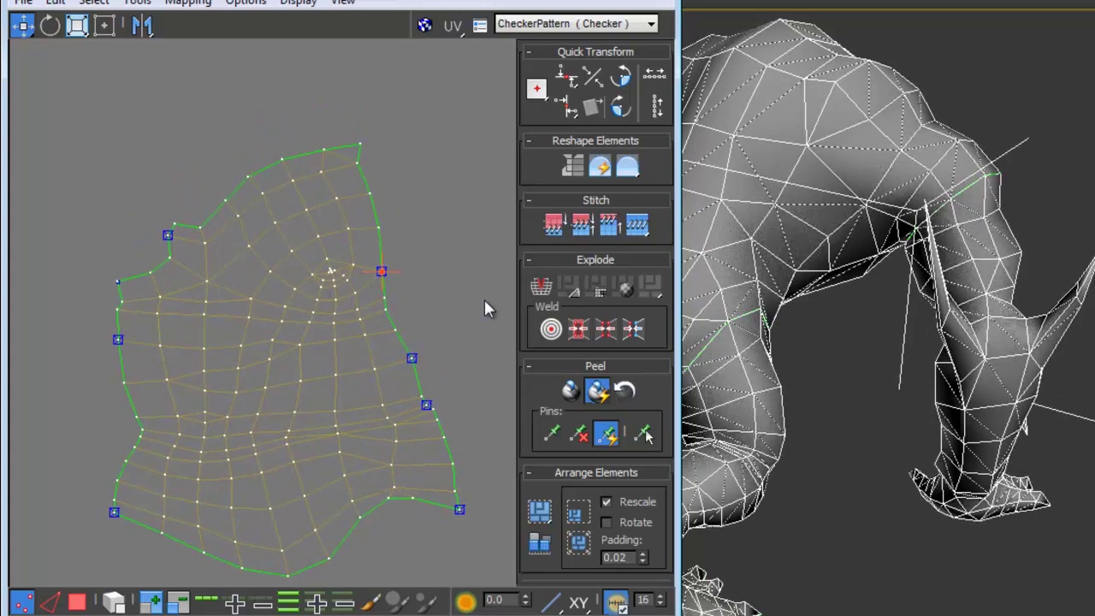
# - Display the CheckerPattern texture on the hellhound and orbit to inspect the leg
pyautogui.click(427, 25)
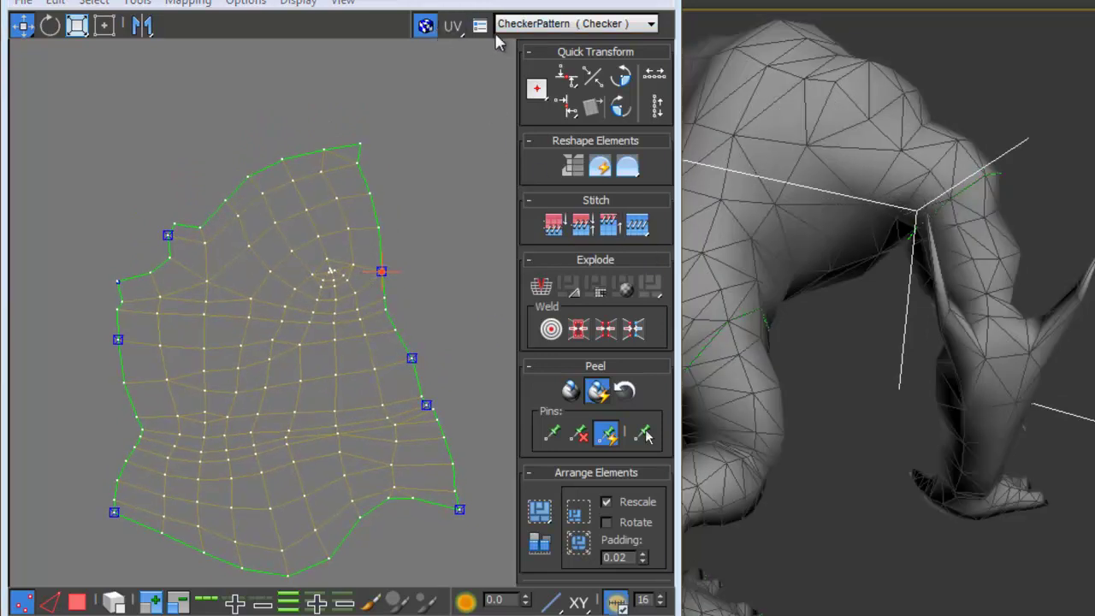
pyautogui.click(513, 23)
pyautogui.click(519, 42)
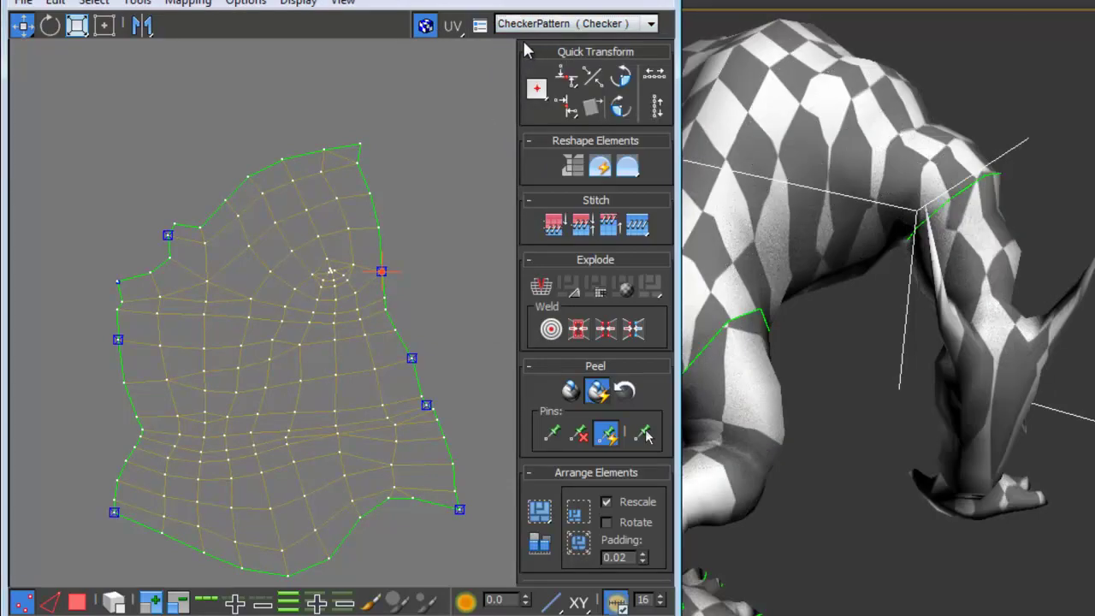
pyautogui.moveTo(877, 193)
pyautogui.keyDown('alt'); pyautogui.mouseDown(button='middle')
pyautogui.moveTo(867, 158)
pyautogui.moveTo(843, 160)
pyautogui.mouseUp(button='middle'); pyautogui.keyUp('alt')
# - Adjust the top-right and right-edge vertices and unpin one to relax the leg shell
pyautogui.moveTo(361, 152)
pyautogui.mouseDown()
pyautogui.moveTo(347, 179)
pyautogui.moveTo(357, 169)
pyautogui.mouseUp()
pyautogui.moveTo(366, 264); pyautogui.dragTo(364, 278)
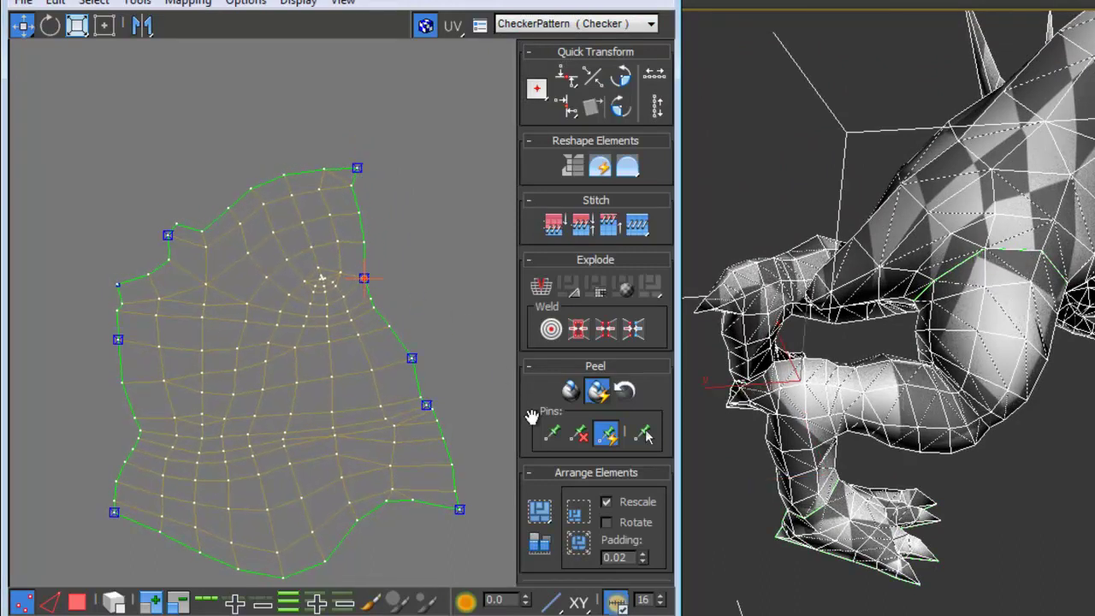
pyautogui.click(587, 441)
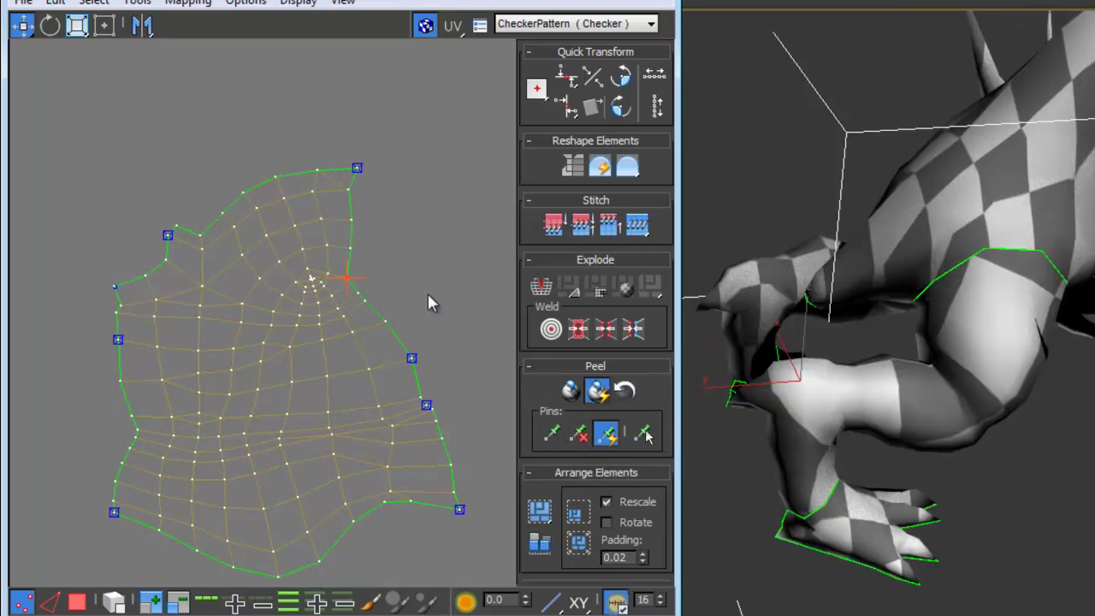
pyautogui.moveTo(349, 277); pyautogui.dragTo(371, 284)
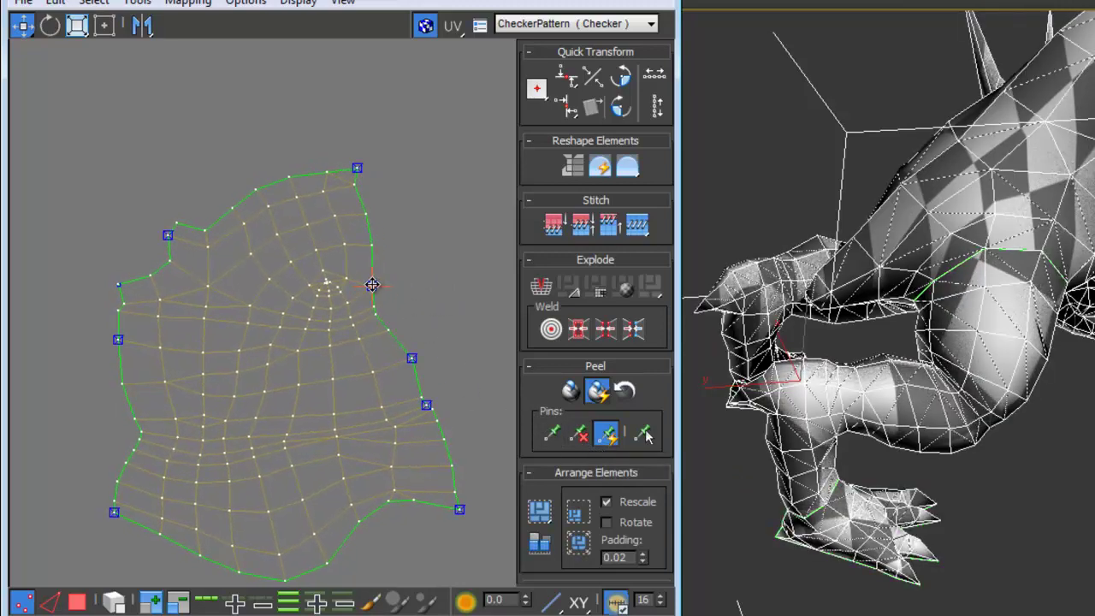
# - Unpin the lower-right border vertex, reshape the bottom-right, and move the shell up-left
pyautogui.click(412, 358)
pyautogui.click(584, 437)
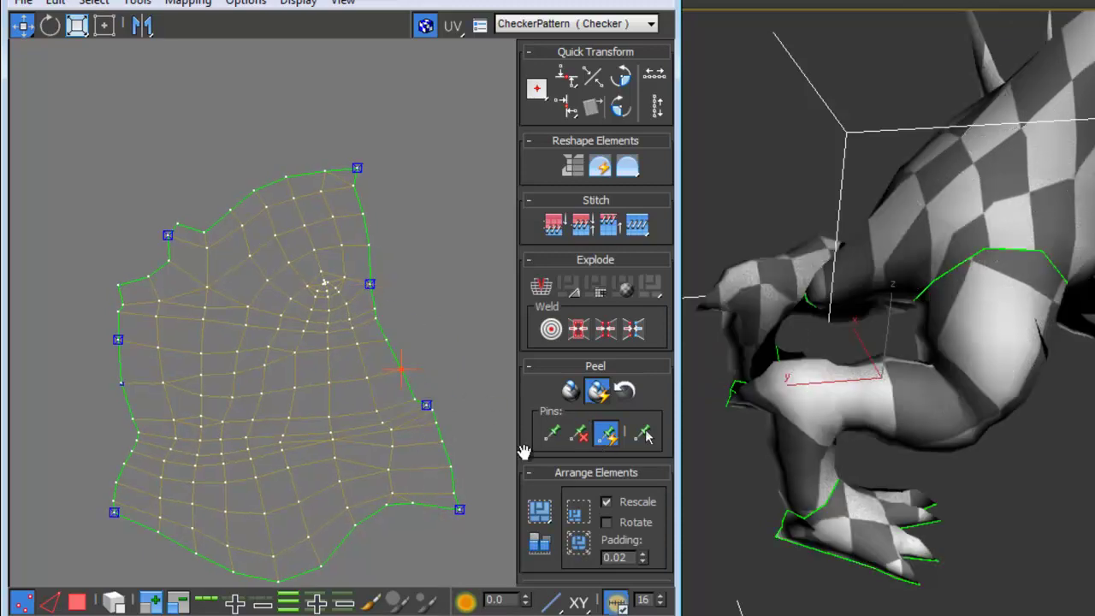
pyautogui.moveTo(457, 510); pyautogui.dragTo(471, 509)
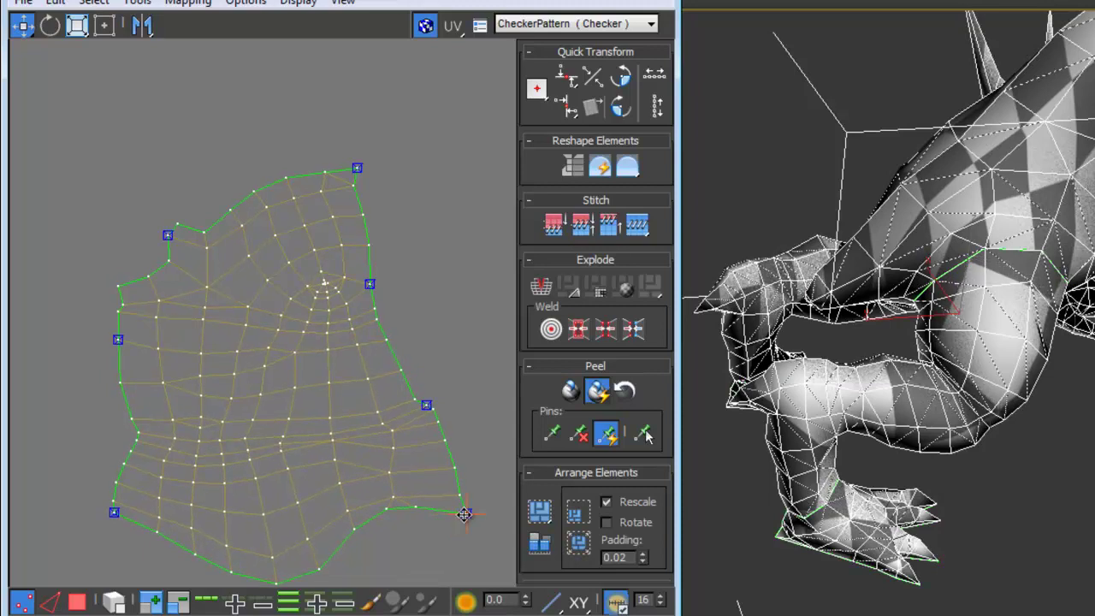
pyautogui.moveTo(398, 436); pyautogui.dragTo(296, 301, button='middle')
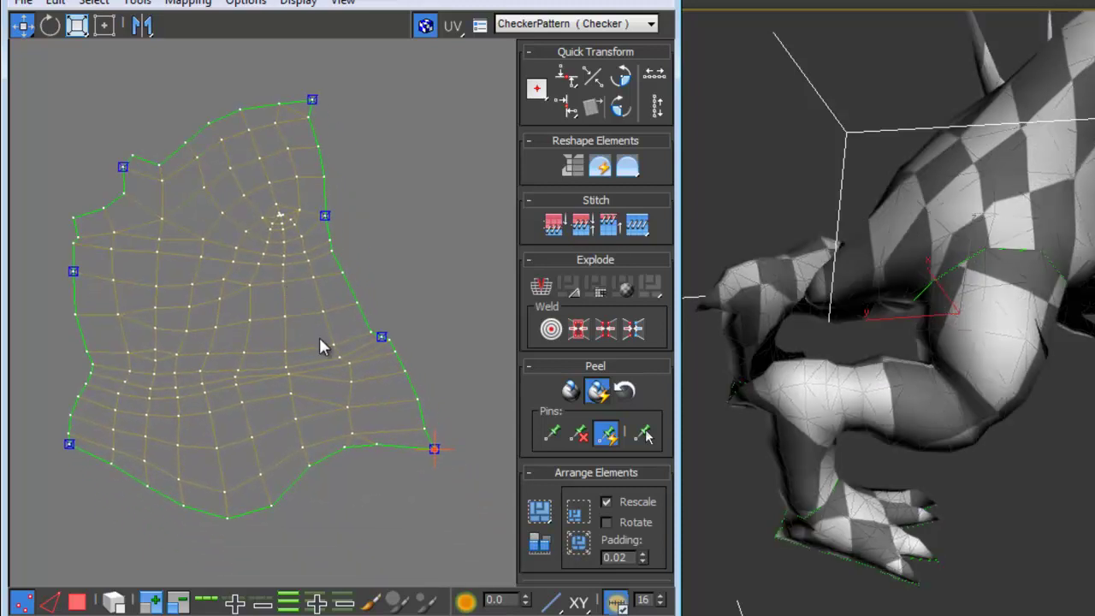
# - Switch to wireframe and select the hellhound's whole head in polygon mode
pyautogui.scroll(-3, 319, 337)
pyautogui.scroll(-3, 345, 205)
pyautogui.scroll(-5, 889, 308)
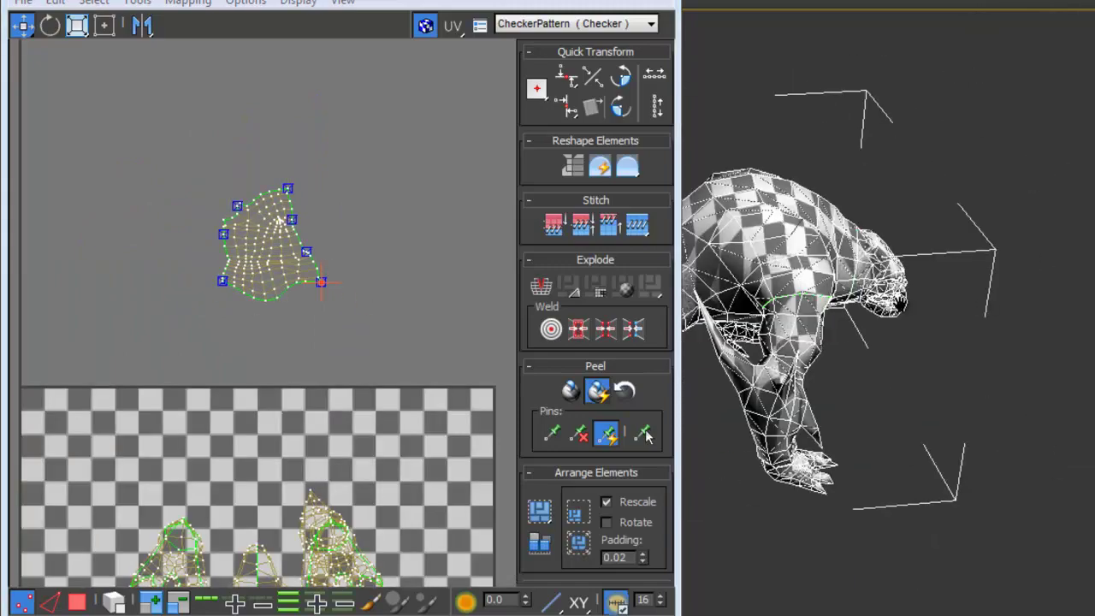
pyautogui.moveTo(890, 308)
pyautogui.keyDown('alt'); pyautogui.mouseDown(button='middle')
pyautogui.moveTo(929, 325)
pyautogui.moveTo(890, 291)
pyautogui.moveTo(874, 314)
pyautogui.moveTo(910, 297)
pyautogui.mouseUp(button='middle'); pyautogui.keyUp('alt')
pyautogui.scroll(5, 910, 296)
pyautogui.scroll(3, 910, 297)
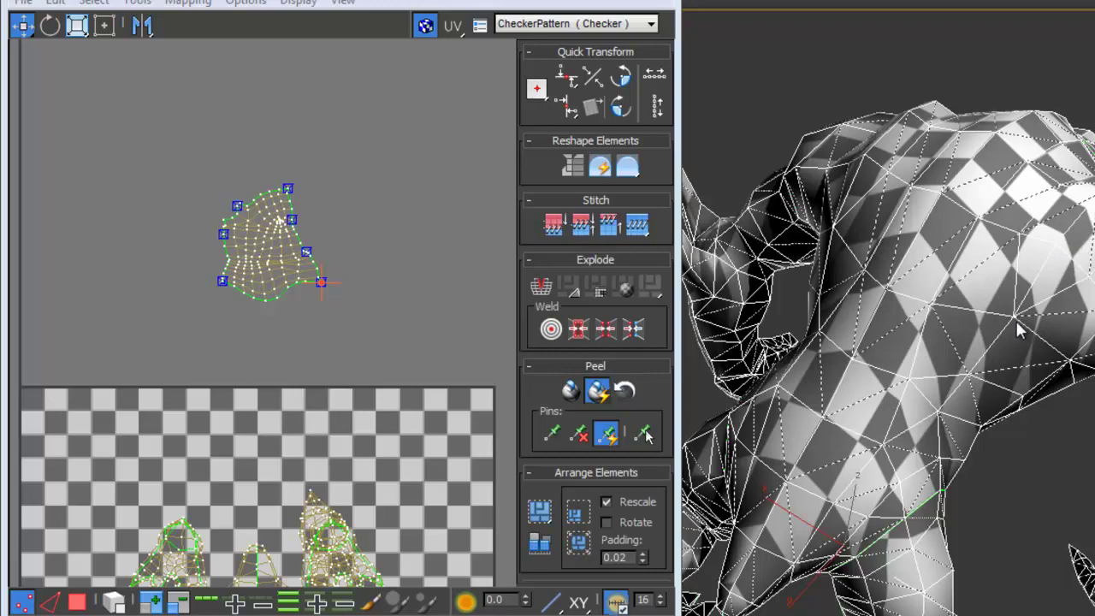
pyautogui.press('F3')
pyautogui.keyDown('alt'); pyautogui.moveTo(1011, 393); pyautogui.dragTo(983, 389, button='middle'); pyautogui.keyUp('alt')
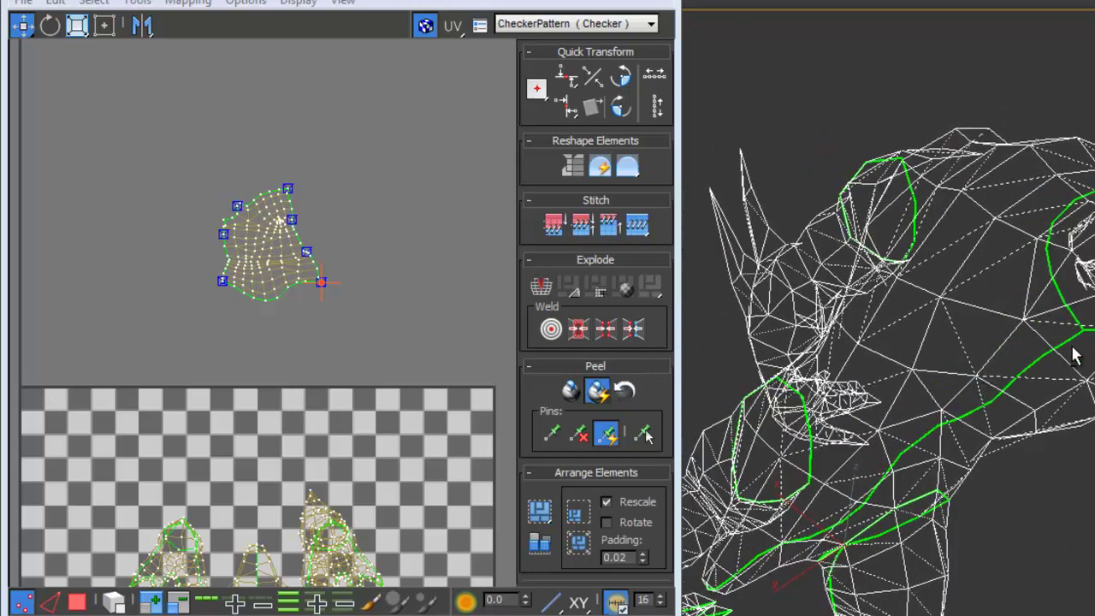
pyautogui.press('3')
pyautogui.click(1014, 343)
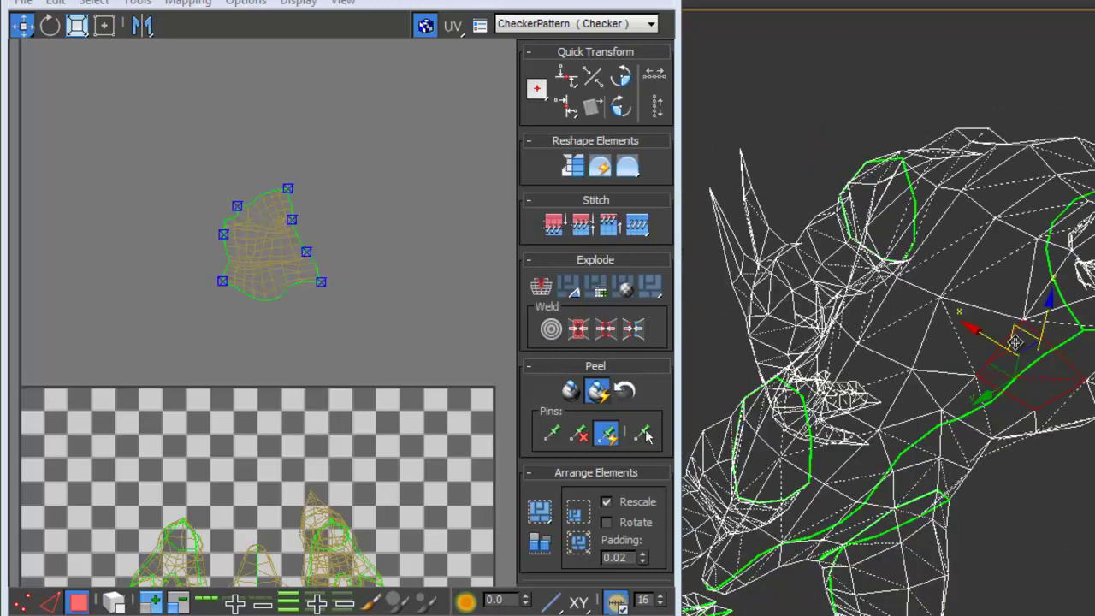
pyautogui.doubleClick(1014, 343)
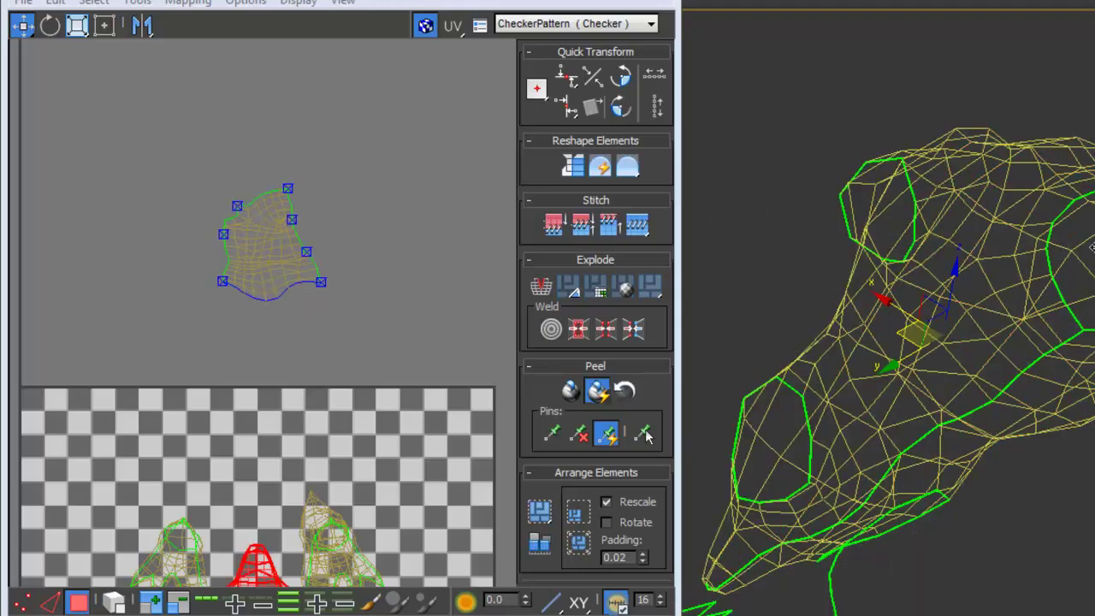
# - Quick Peel the head into a flat shell and place it up-left, above the leg piece
pyautogui.moveTo(1015, 343)
pyautogui.keyDown('alt'); pyautogui.mouseDown(button='middle')
pyautogui.moveTo(838, 145)
pyautogui.moveTo(878, 205)
pyautogui.mouseUp(button='middle'); pyautogui.keyUp('alt')
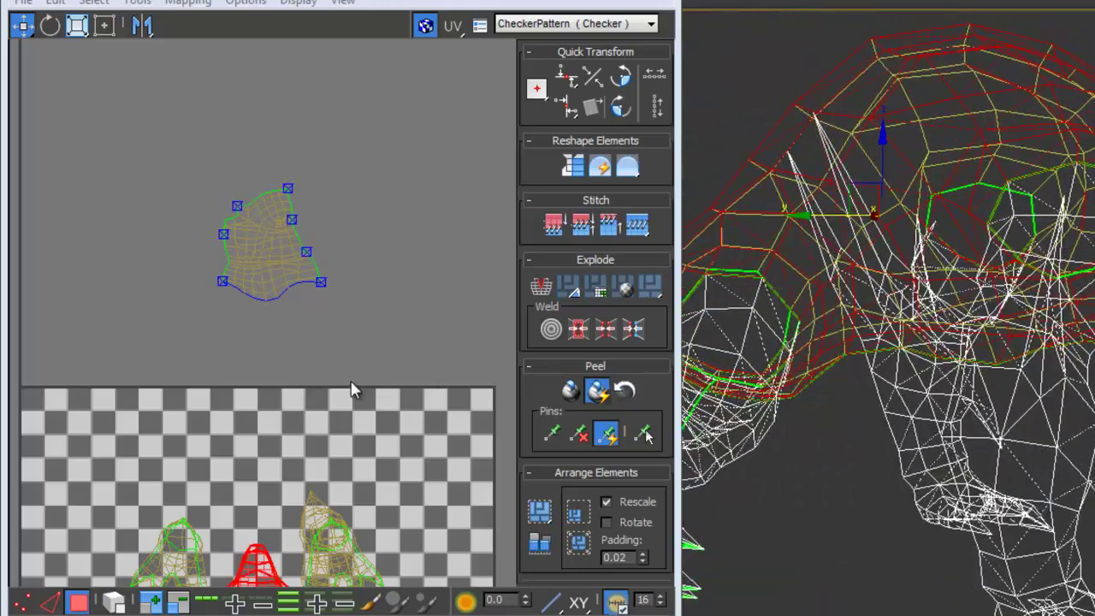
pyautogui.moveTo(371, 357); pyautogui.dragTo(415, 102, button='middle')
pyautogui.scroll(2, 460, 260)
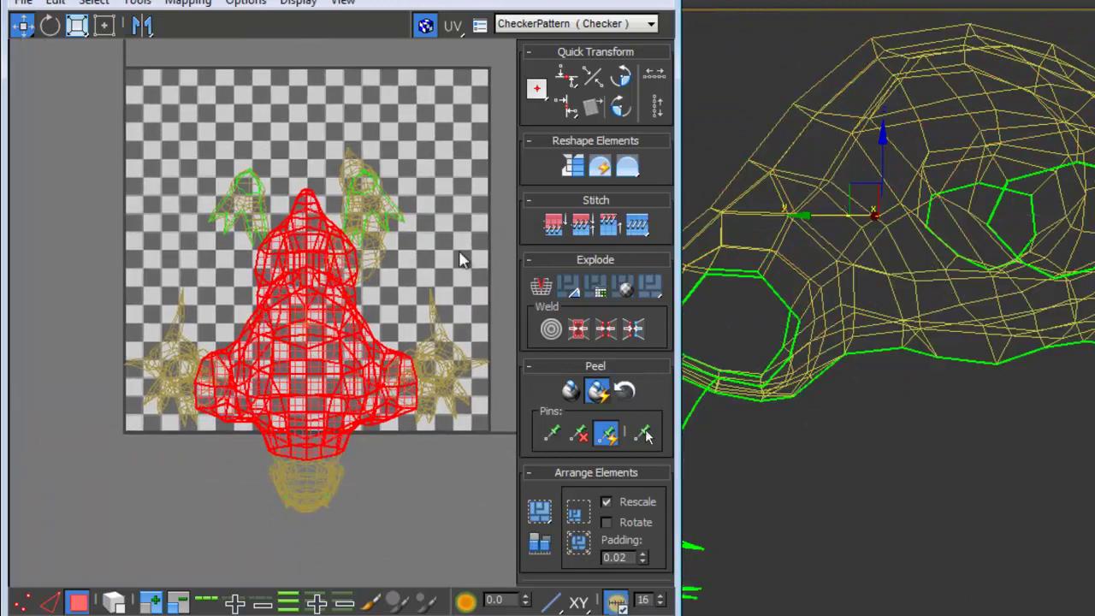
pyautogui.click(596, 392)
pyautogui.scroll(-2, 392, 370)
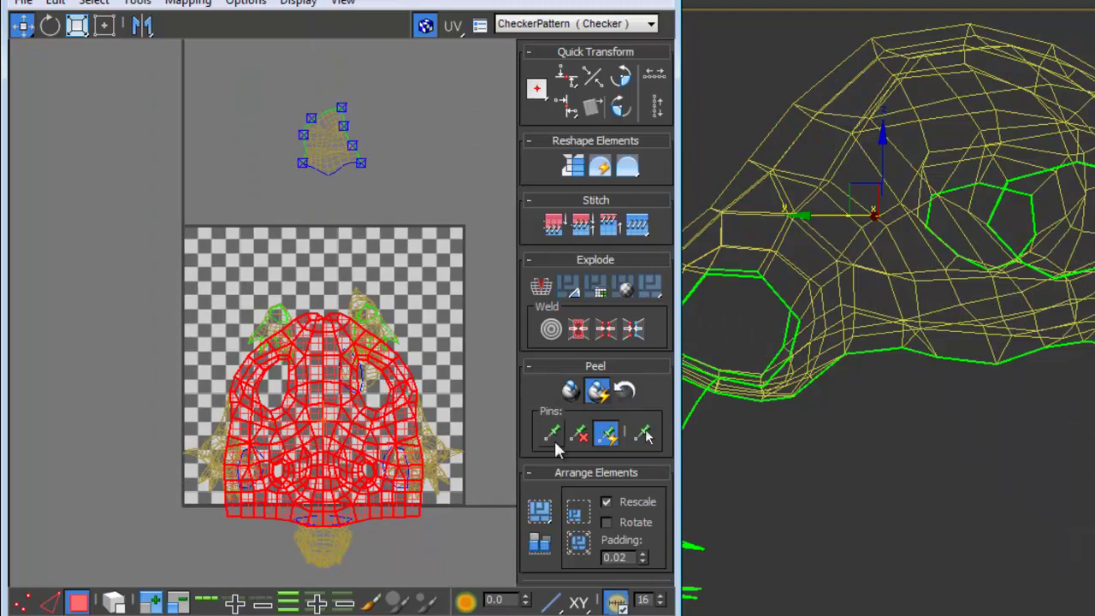
pyautogui.click(605, 435)
pyautogui.moveTo(358, 461); pyautogui.dragTo(483, 121)
pyautogui.moveTo(484, 121); pyautogui.dragTo(313, 367, button='middle')
pyautogui.moveTo(293, 288)
pyautogui.mouseDown()
pyautogui.moveTo(245, 232)
pyautogui.moveTo(189, 278)
pyautogui.mouseUp()
pyautogui.moveTo(189, 278); pyautogui.dragTo(288, 354, button='middle')
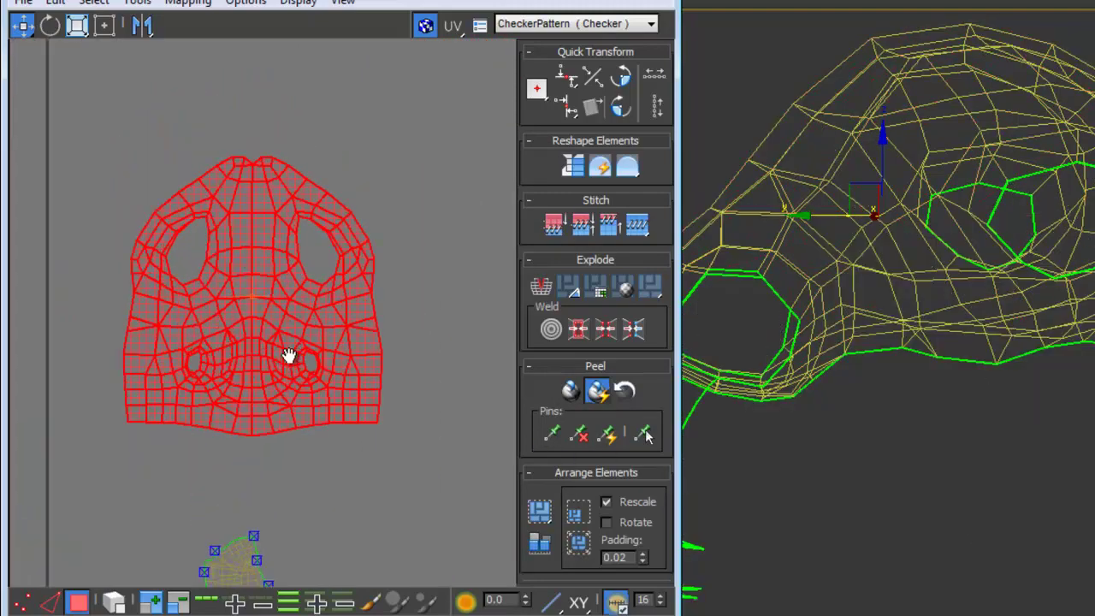
pyautogui.scroll(2, 294, 370)
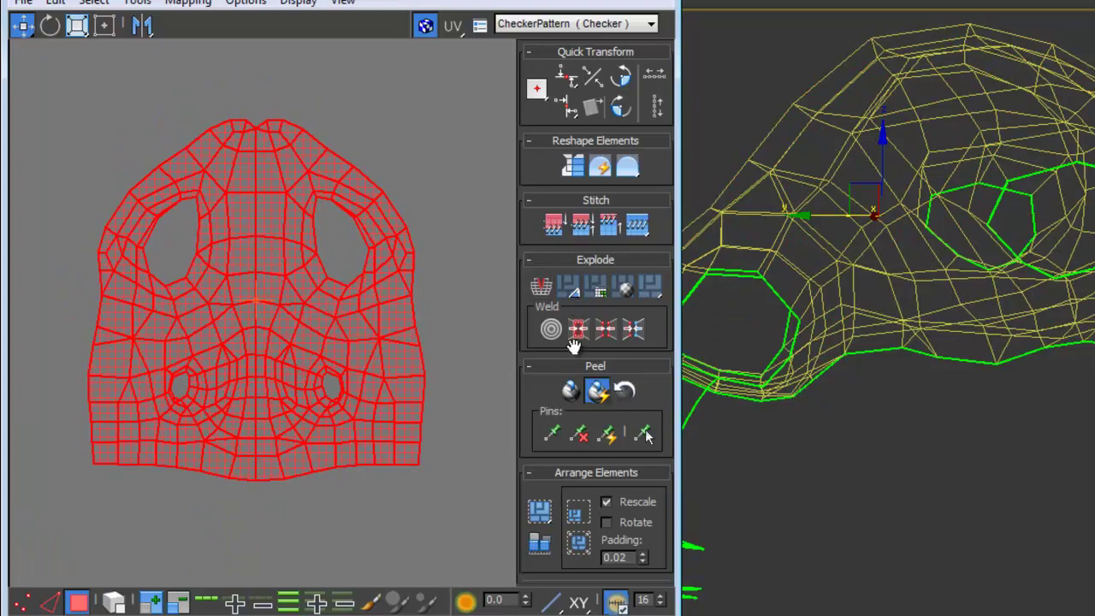
pyautogui.click(607, 434)
# - Orbit the view to the torso and switch to edge selection mode
pyautogui.moveTo(737, 490)
pyautogui.keyDown('alt'); pyautogui.mouseDown(button='middle')
pyautogui.moveTo(909, 238)
pyautogui.moveTo(809, 149)
pyautogui.moveTo(797, 181)
pyautogui.moveTo(890, 172)
pyautogui.moveTo(847, 244)
pyautogui.mouseUp(button='middle'); pyautogui.keyUp('alt')
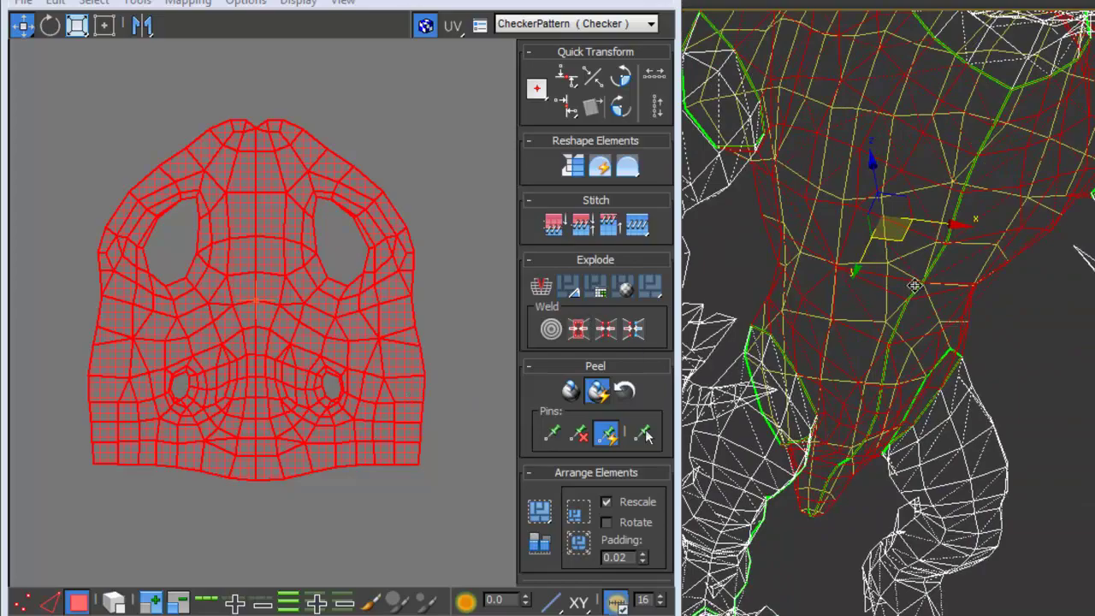
pyautogui.moveTo(895, 290)
pyautogui.keyDown('alt'); pyautogui.mouseDown(button='middle')
pyautogui.moveTo(1017, 320)
pyautogui.moveTo(989, 318)
pyautogui.mouseUp(button='middle'); pyautogui.keyUp('alt')
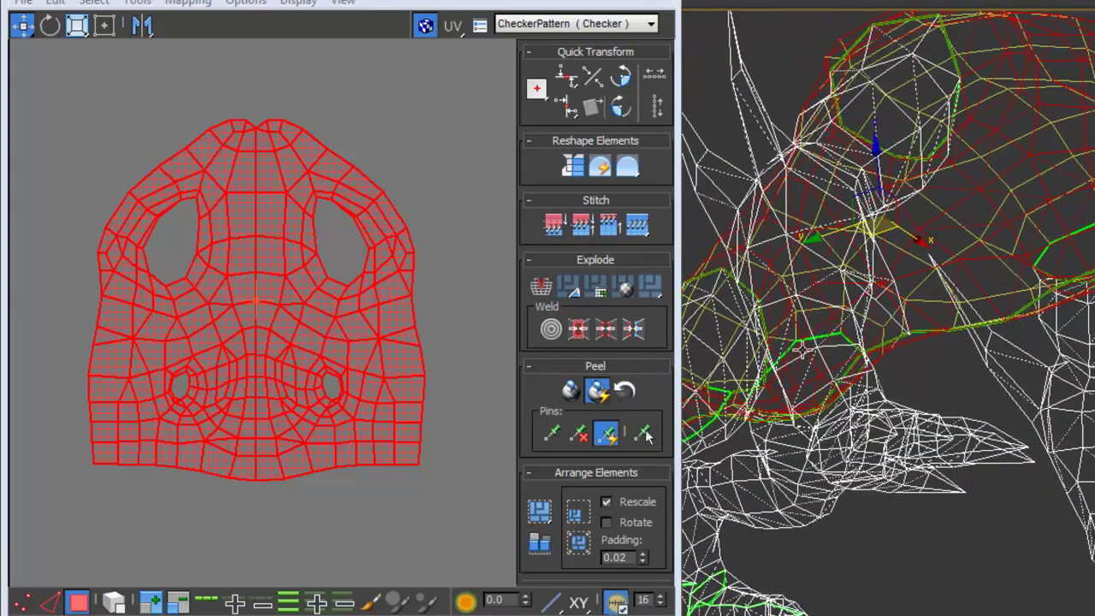
pyautogui.keyDown('alt'); pyautogui.moveTo(895, 301); pyautogui.dragTo(684, 367, button='middle'); pyautogui.keyUp('alt')
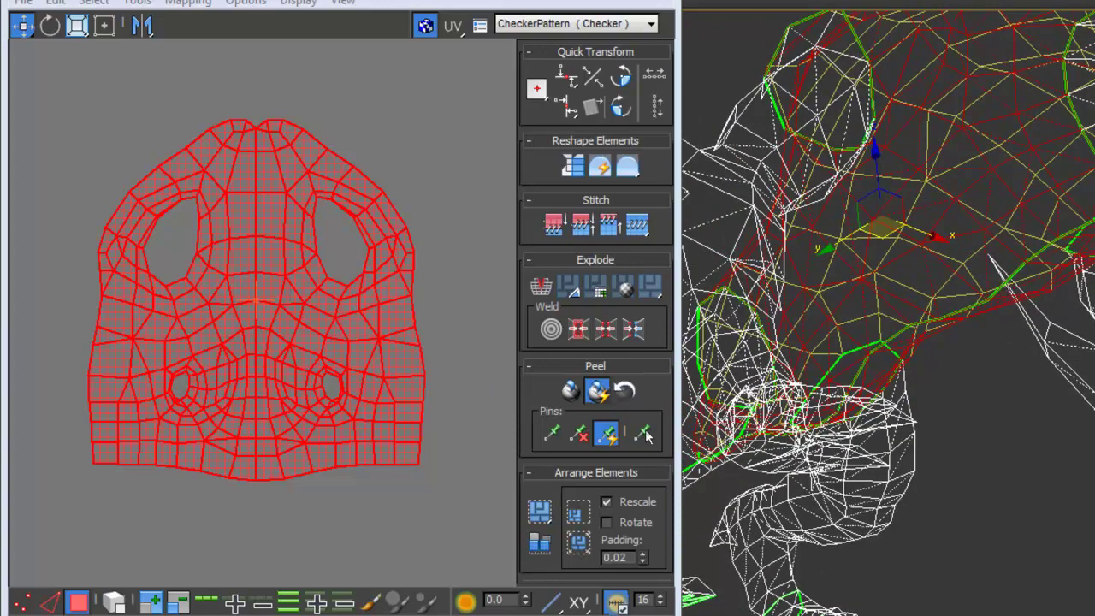
pyautogui.press('2')
pyautogui.moveTo(1002, 322)
pyautogui.keyDown('alt'); pyautogui.mouseDown(button='middle')
pyautogui.moveTo(937, 243)
pyautogui.moveTo(943, 285)
pyautogui.moveTo(922, 289)
pyautogui.mouseUp(button='middle'); pyautogui.keyUp('alt')
pyautogui.scroll(5, 941, 257)
# - Trace a Point-to-Point seam across the chest and Quick Peel the body again
pyautogui.press('z')
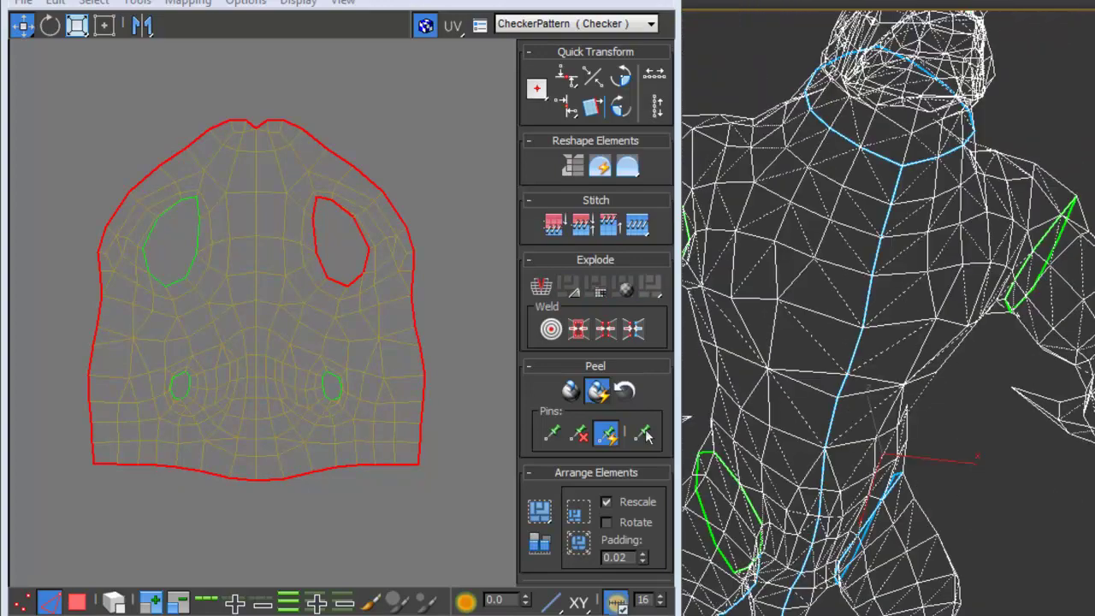
pyautogui.keyDown('alt'); pyautogui.moveTo(906, 362); pyautogui.dragTo(895, 340, button='middle'); pyautogui.keyUp('alt')
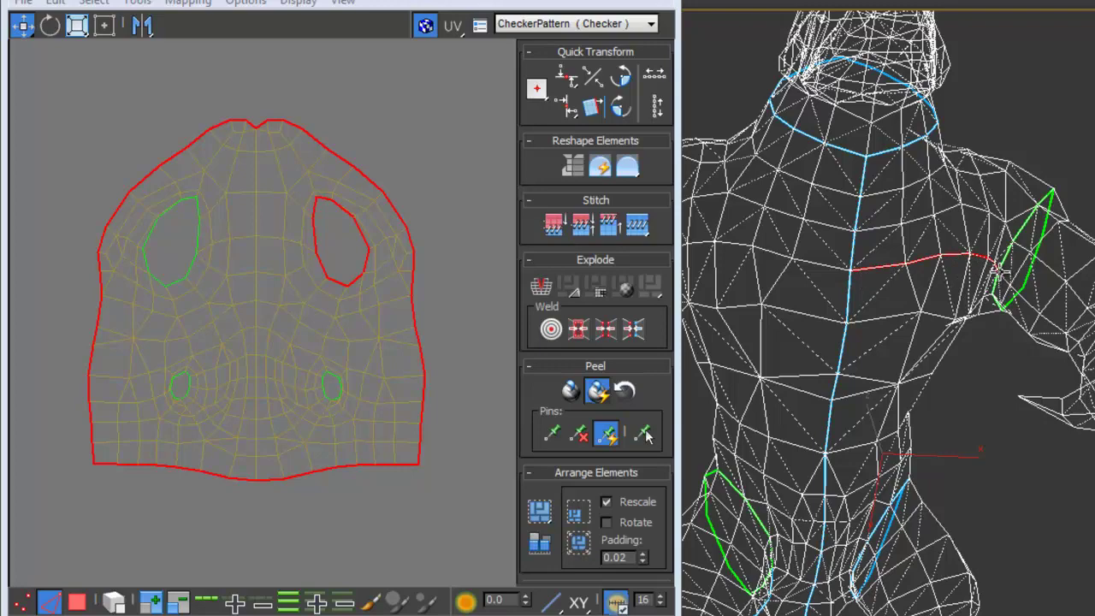
pyautogui.moveTo(997, 271)
pyautogui.keyDown('alt'); pyautogui.mouseDown(button='middle')
pyautogui.moveTo(936, 262)
pyautogui.moveTo(970, 293)
pyautogui.mouseUp(button='middle'); pyautogui.keyUp('alt')
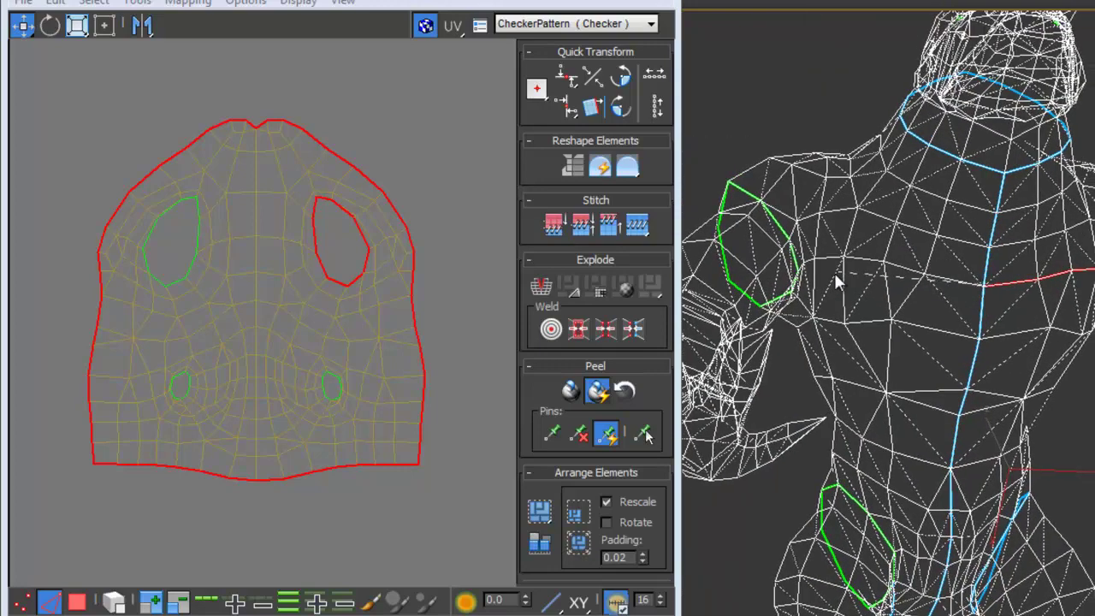
pyautogui.keyDown('alt'); pyautogui.moveTo(827, 273); pyautogui.dragTo(800, 292, button='middle'); pyautogui.keyUp('alt')
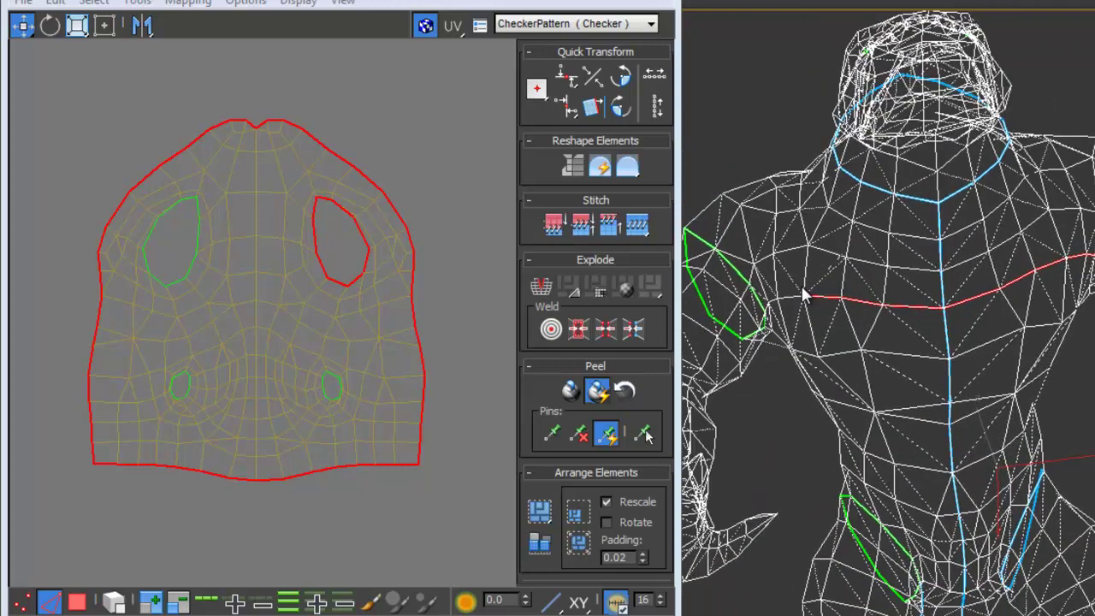
pyautogui.click(766, 306)
pyautogui.press('Escape')
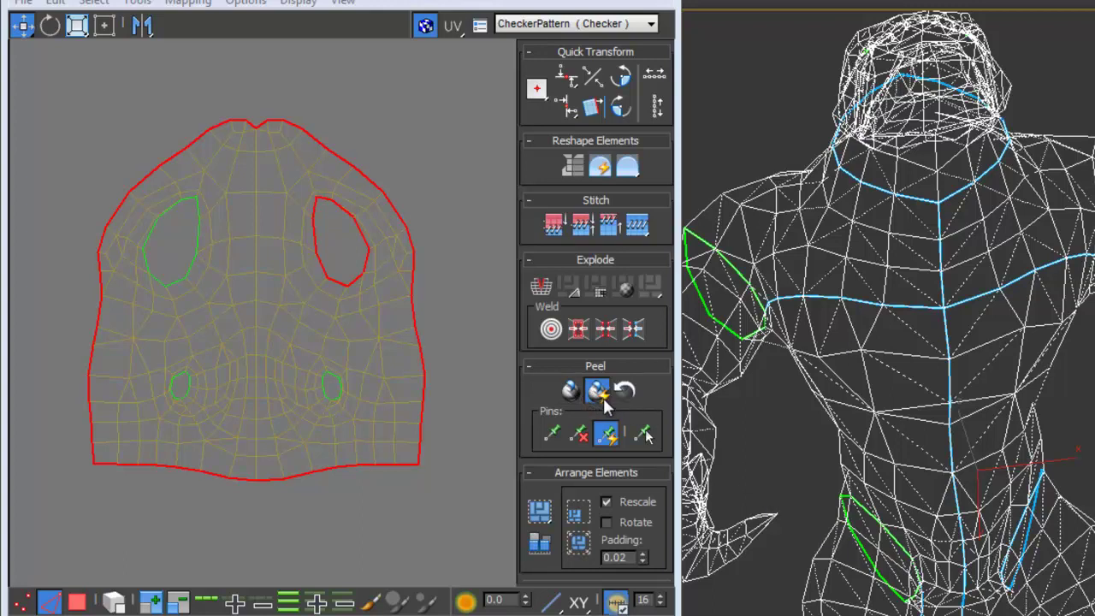
pyautogui.click(571, 391)
# - Deselect the seam edges and pan and zoom out to frame the body and leg islands
pyautogui.moveTo(245, 373); pyautogui.dragTo(245, 220, button='middle')
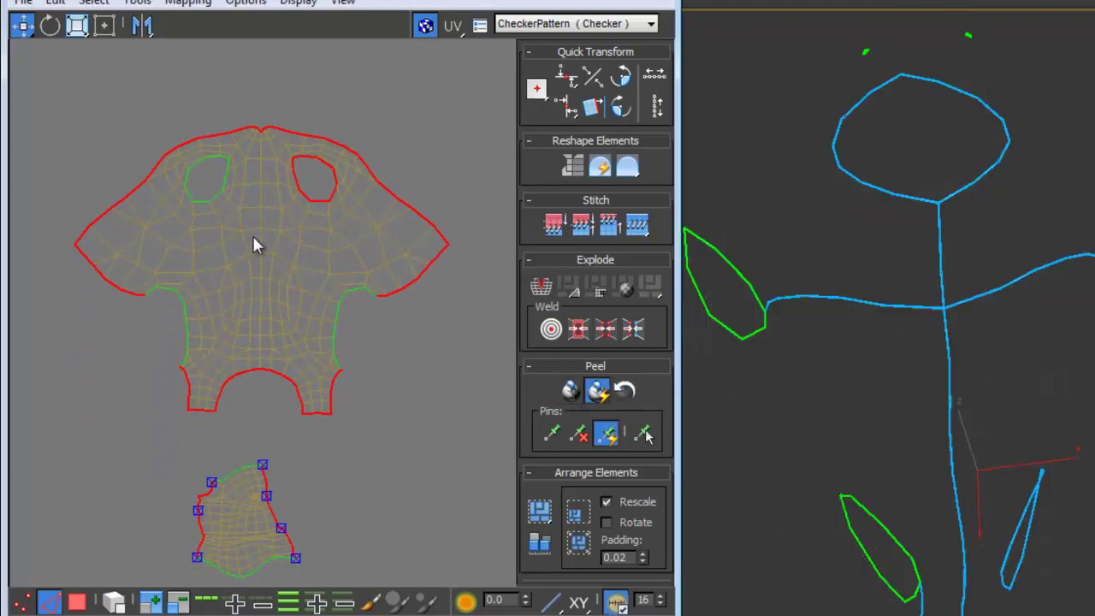
pyautogui.scroll(2, 269, 295)
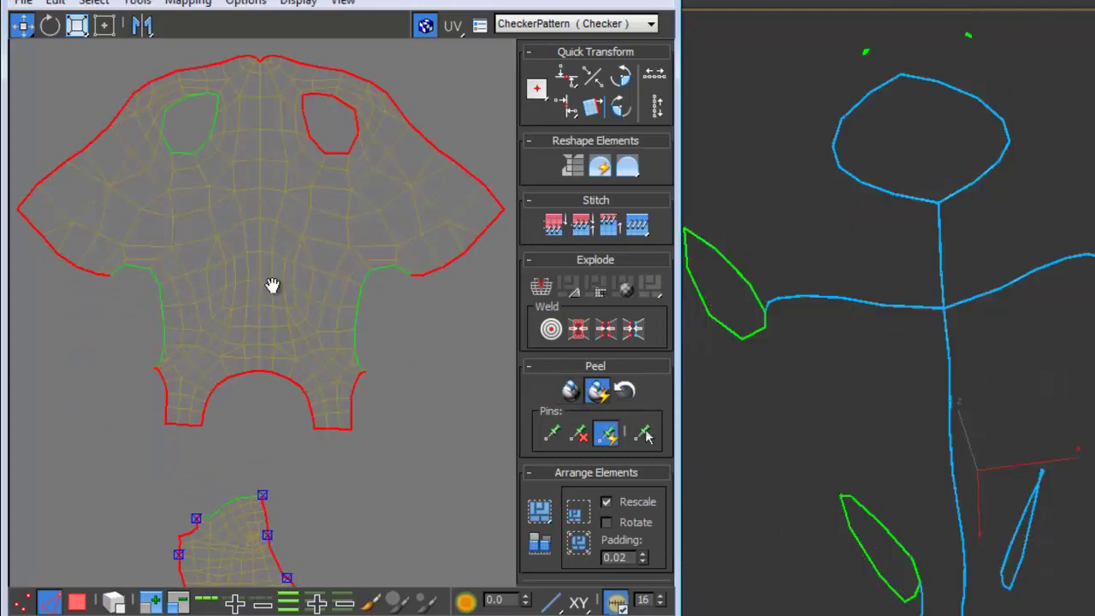
pyautogui.click(398, 367)
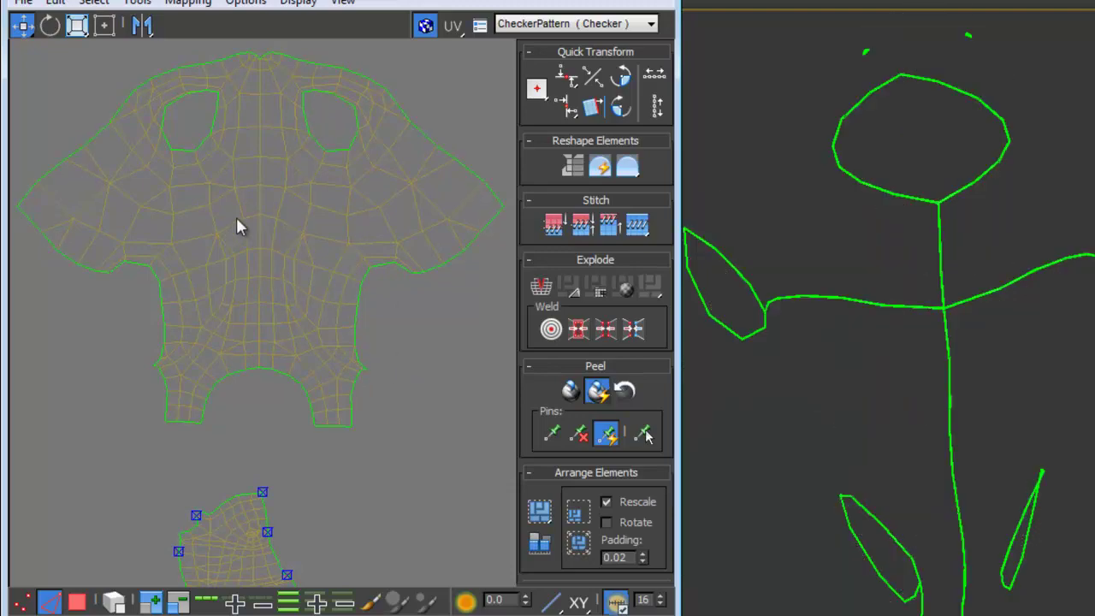
pyautogui.moveTo(276, 213); pyautogui.dragTo(276, 248, button='middle')
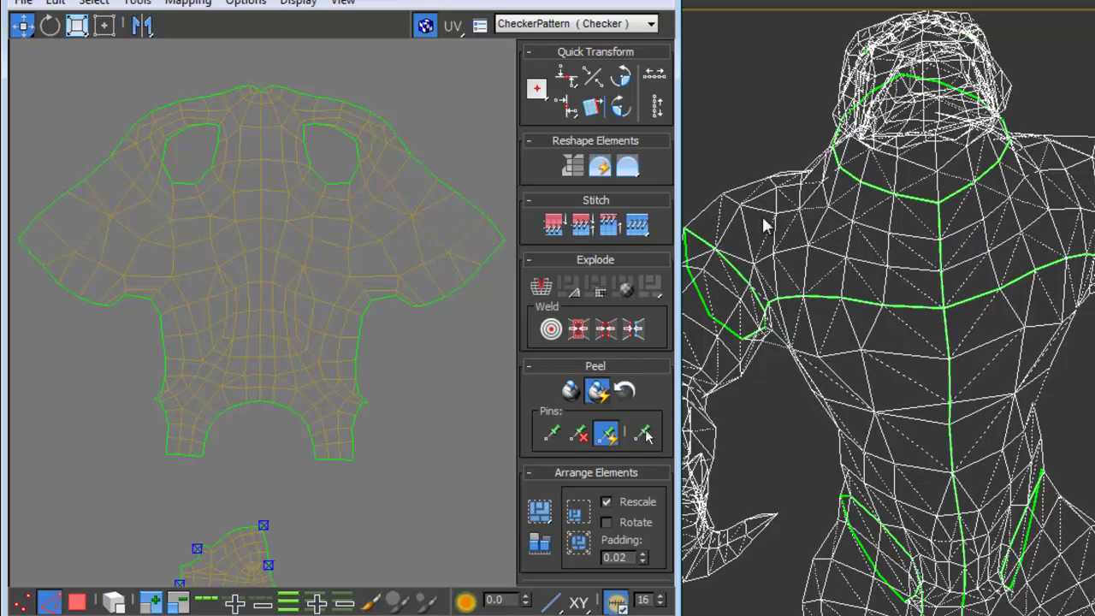
pyautogui.moveTo(286, 283); pyautogui.dragTo(276, 270, button='middle')
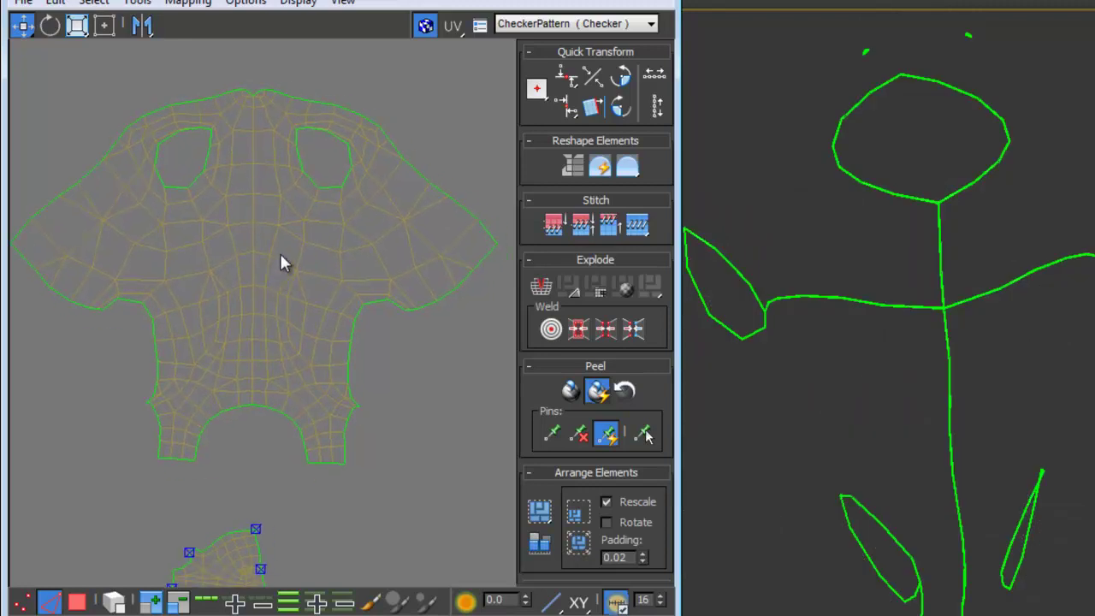
pyautogui.keyDown('ctrl'); pyautogui.scroll(-1, 308, 262); pyautogui.keyUp('ctrl')
pyautogui.keyDown('ctrl'); pyautogui.scroll(-3, 316, 231); pyautogui.keyUp('ctrl')
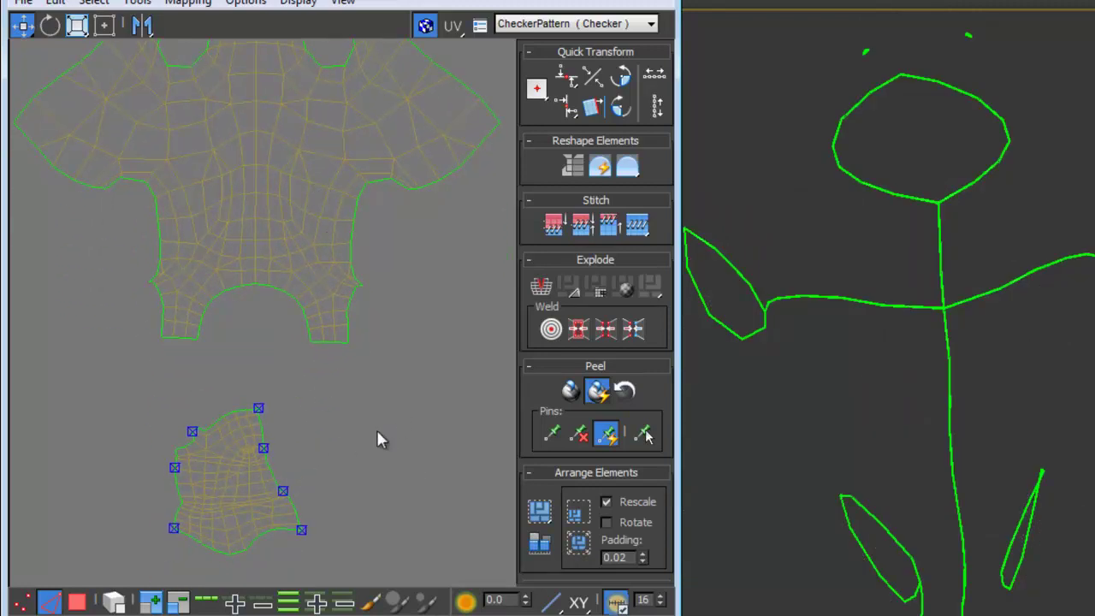
pyautogui.scroll(-2, 376, 428)
pyautogui.scroll(-1, 384, 374)
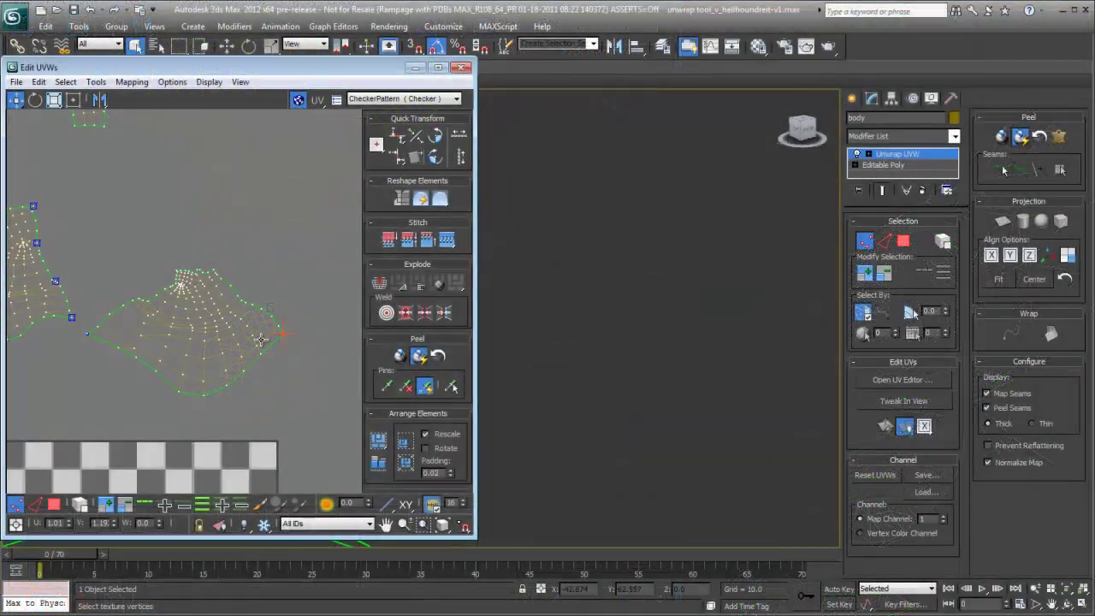
# - Drag five leg-island border vertices outward to pin them and widen the shell
pyautogui.moveTo(89, 336); pyautogui.dragTo(108, 332)
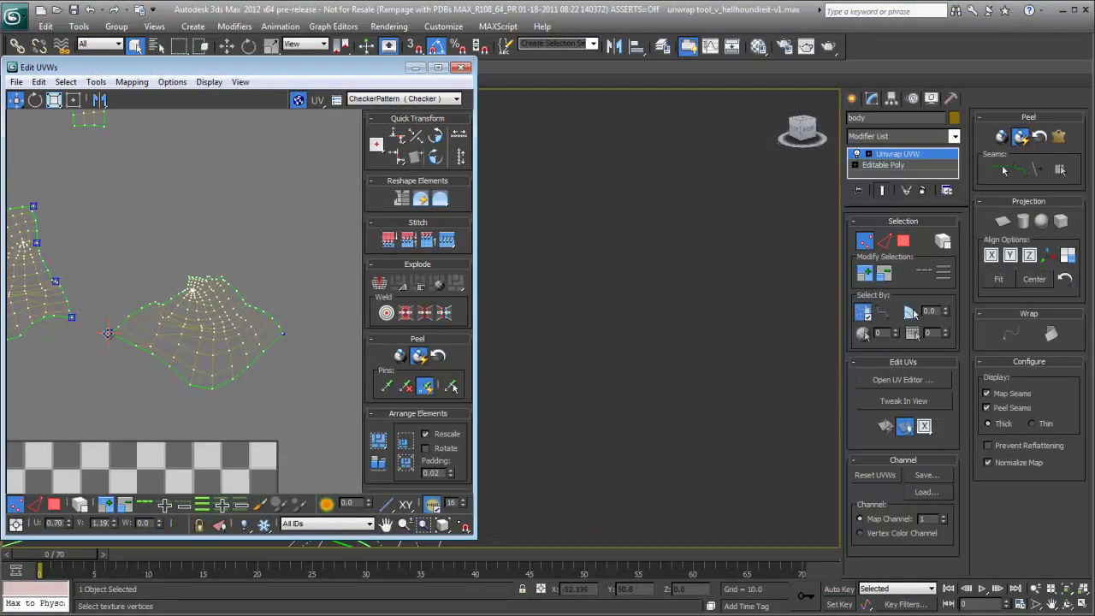
pyautogui.moveTo(220, 285); pyautogui.dragTo(273, 222)
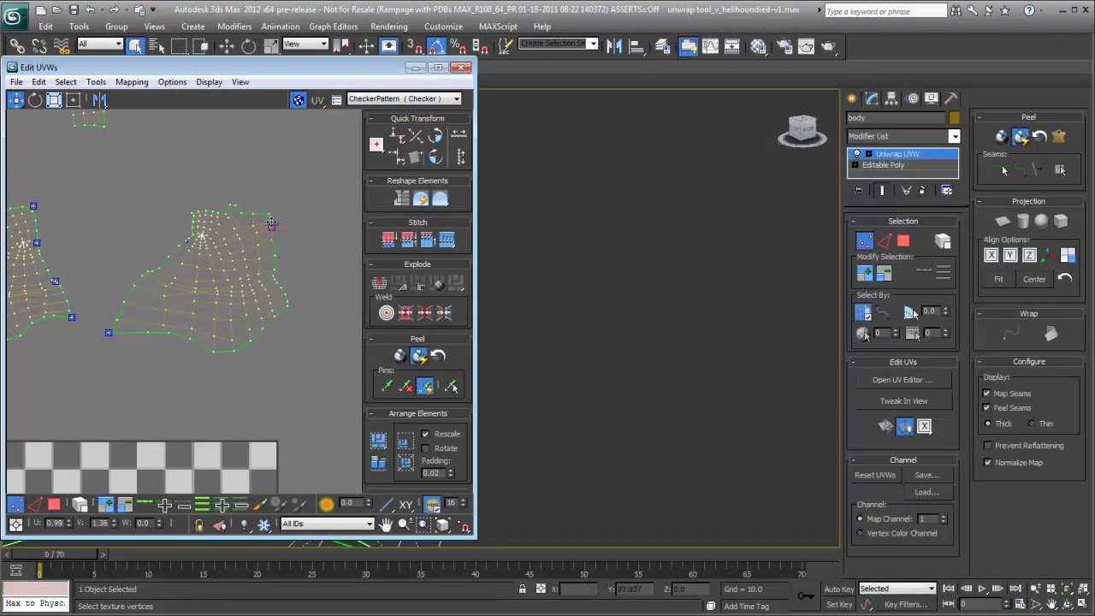
pyautogui.moveTo(291, 301); pyautogui.dragTo(314, 366)
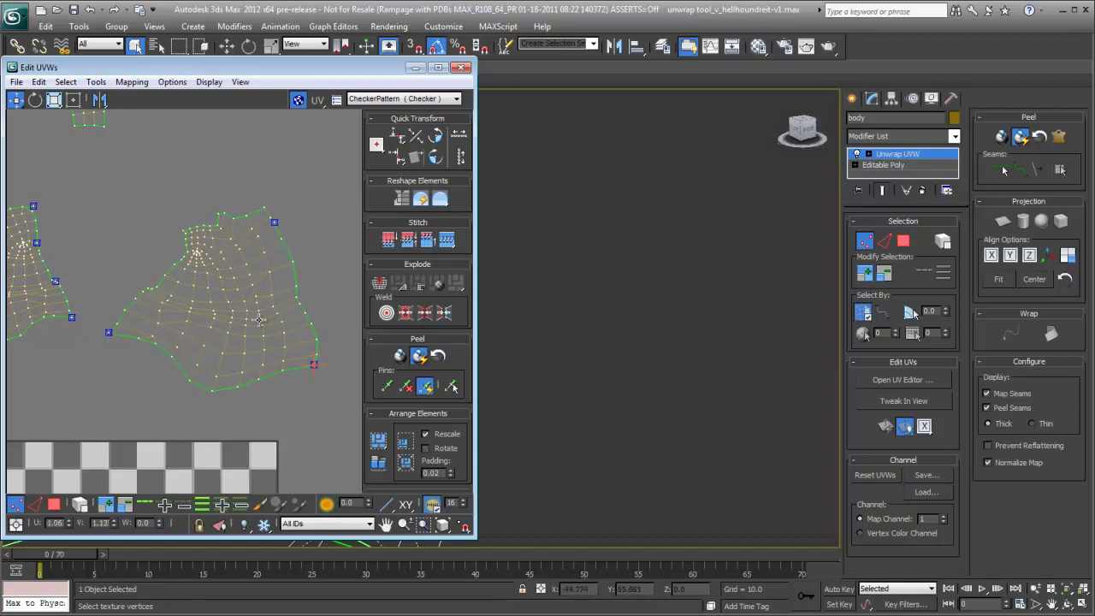
pyautogui.moveTo(182, 236); pyautogui.dragTo(128, 208)
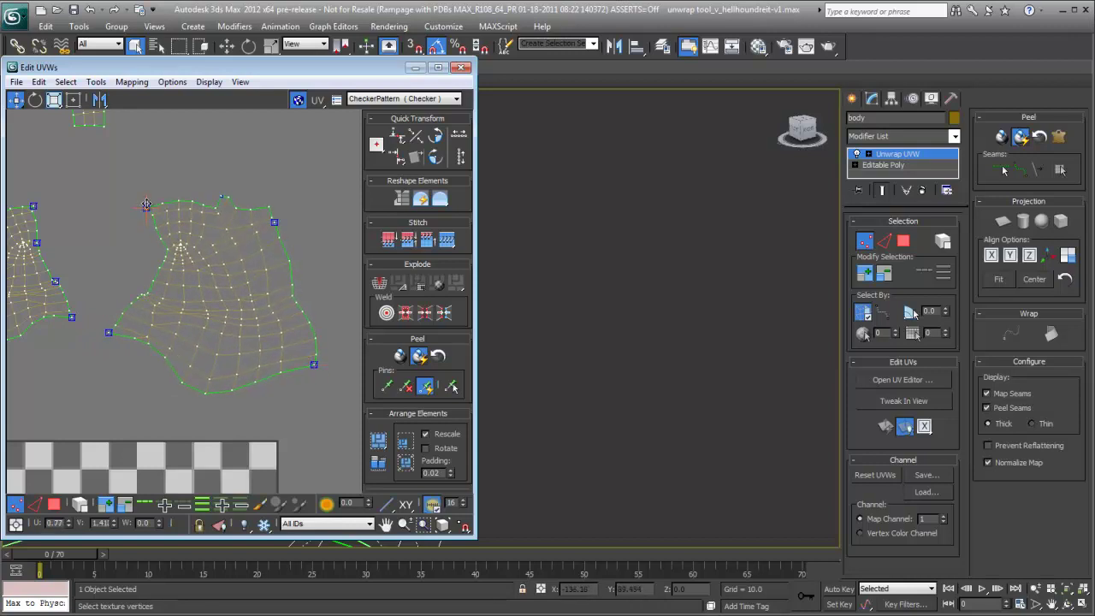
pyautogui.moveTo(175, 286); pyautogui.dragTo(218, 272, button='middle')
pyautogui.scroll(-2, 226, 274)
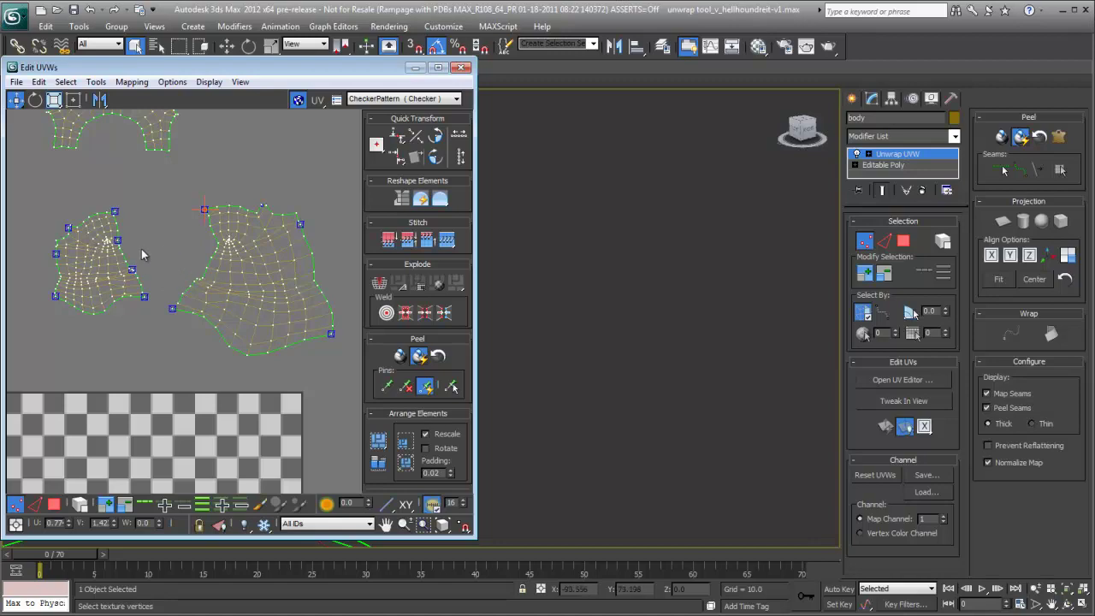
# - Orbit the model to view the legs from another angle and zoom out the UV view
pyautogui.click(672, 325)
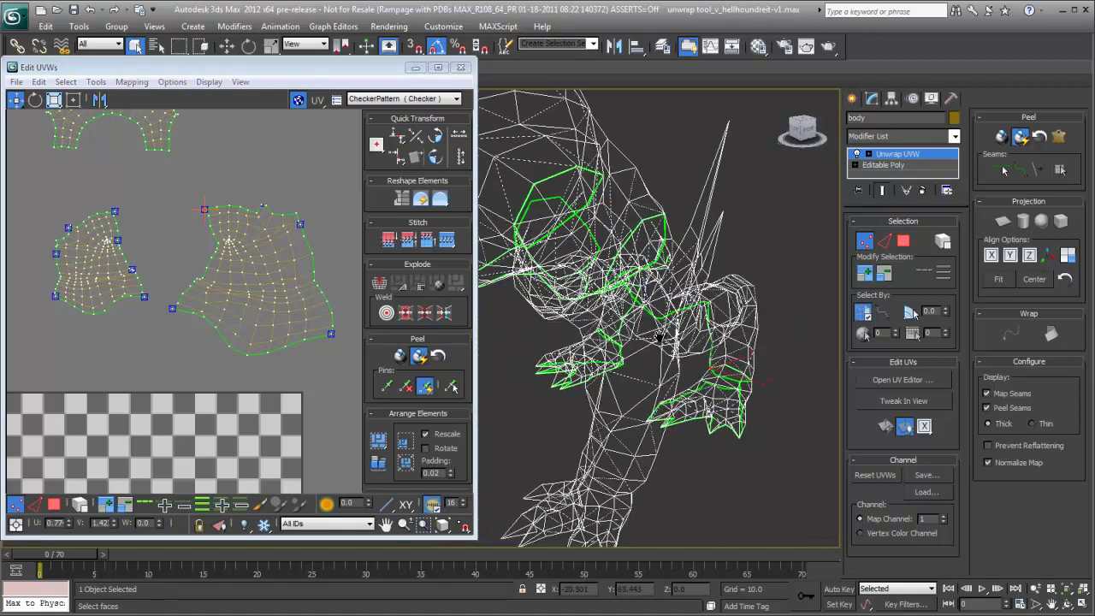
pyautogui.keyDown('alt'); pyautogui.moveTo(664, 342); pyautogui.dragTo(479, 316, button='middle'); pyautogui.keyUp('alt')
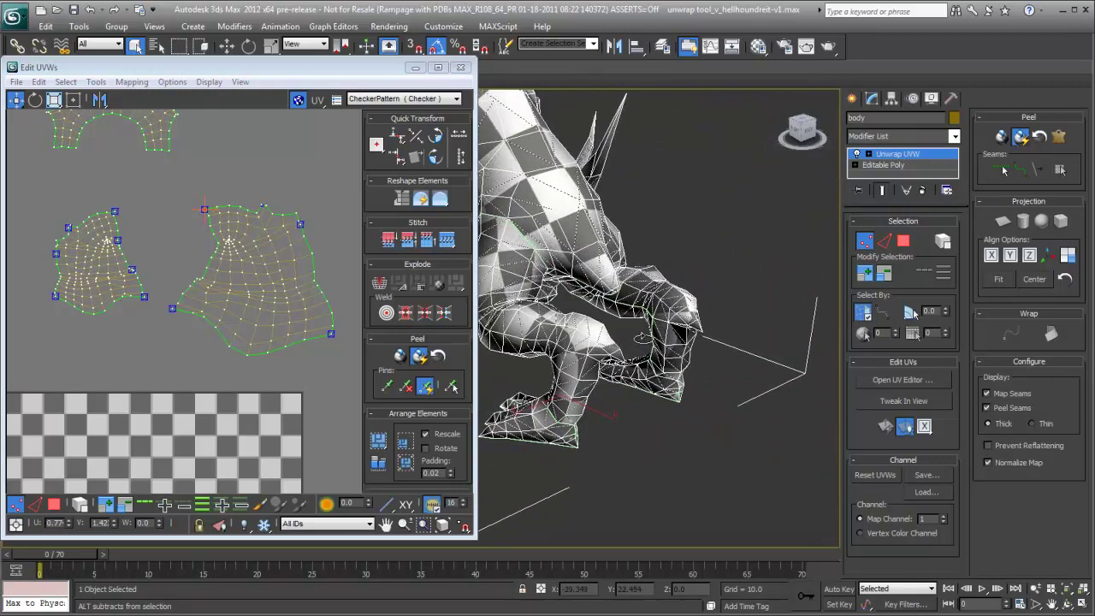
pyautogui.moveTo(317, 352); pyautogui.dragTo(309, 285, button='middle')
pyautogui.scroll(-1, 310, 285)
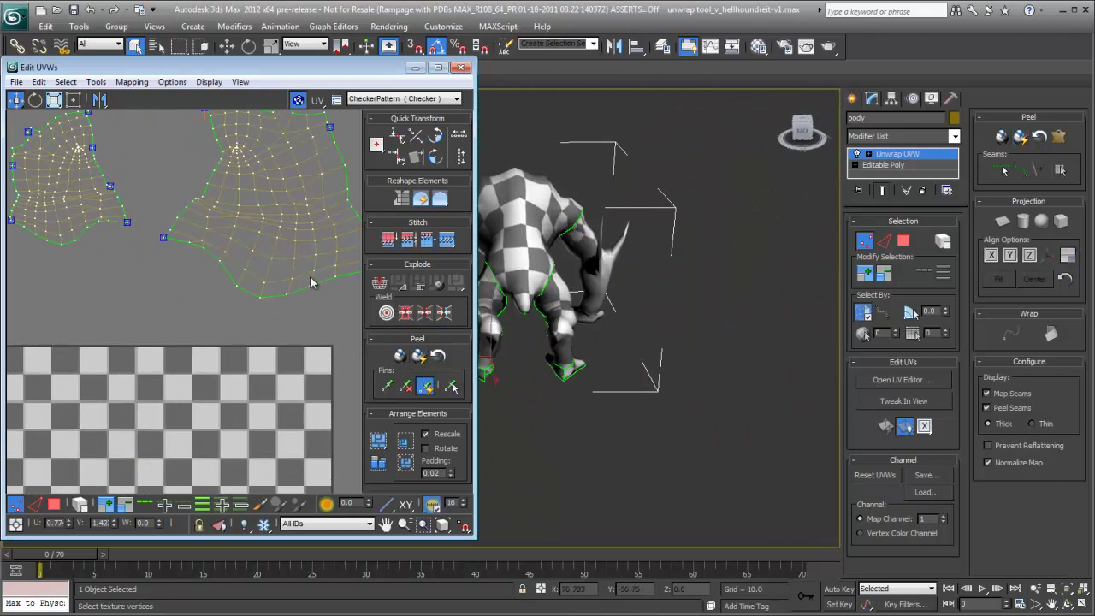
pyautogui.scroll(-1, 305, 281)
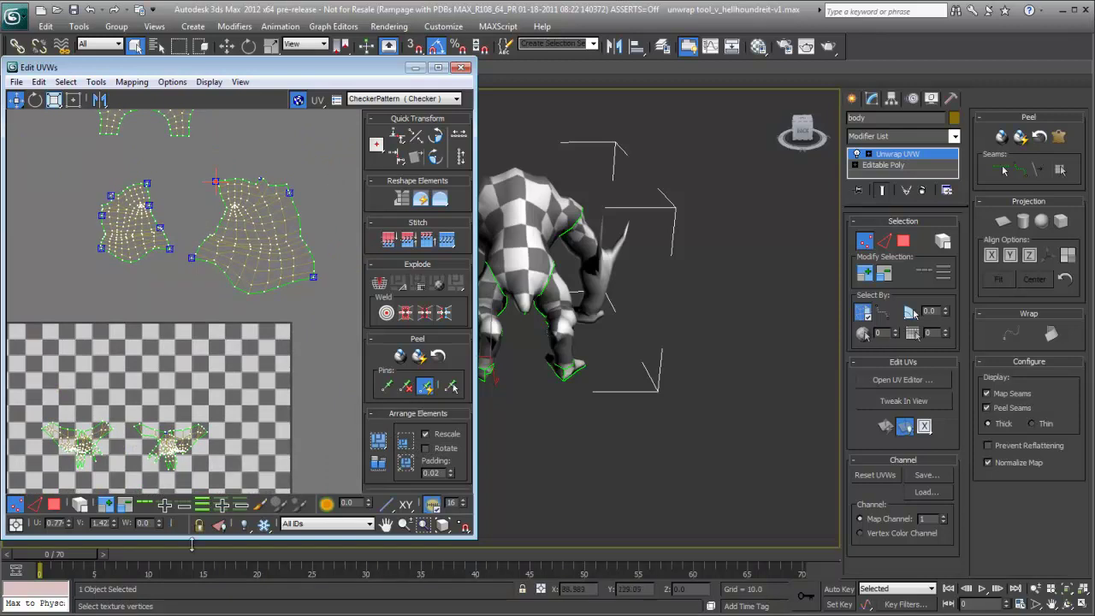
# - Select both leg UV islands as faces and rescale them to matching size
pyautogui.press('3')
pyautogui.moveTo(346, 193); pyautogui.dragTo(86, 311)
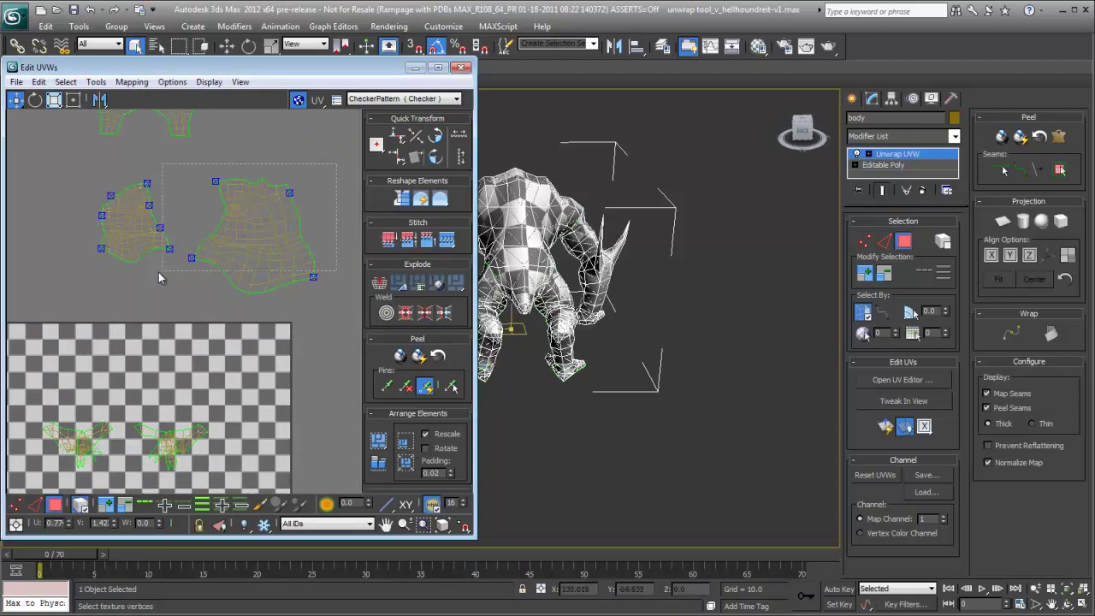
pyautogui.click(379, 463)
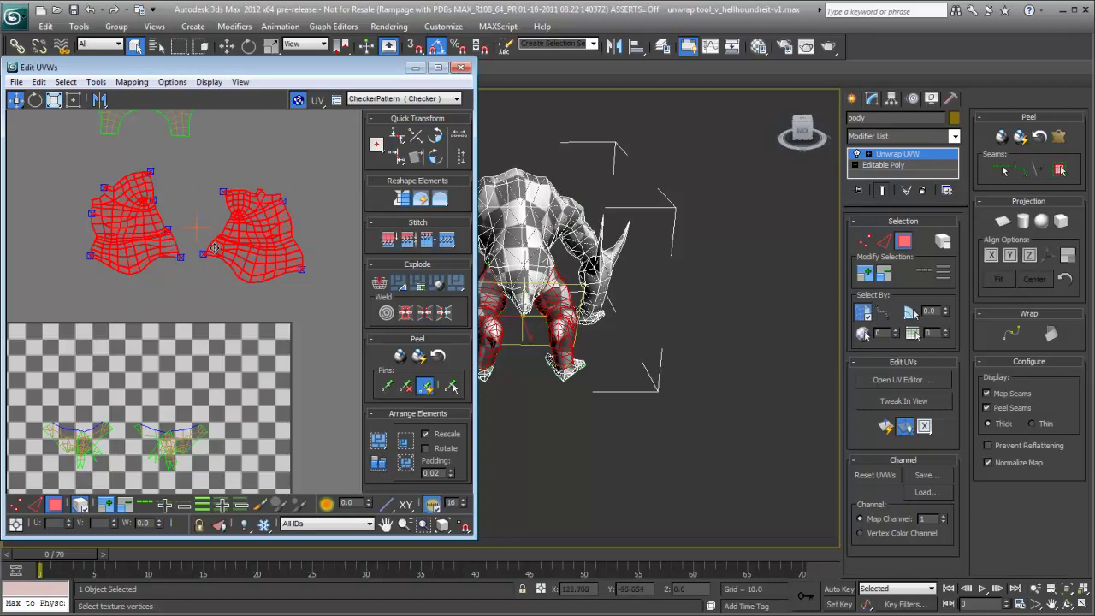
pyautogui.keyDown('alt'); pyautogui.moveTo(616, 342); pyautogui.dragTo(590, 374, button='middle'); pyautogui.keyUp('alt')
pyautogui.scroll(5, 590, 374)
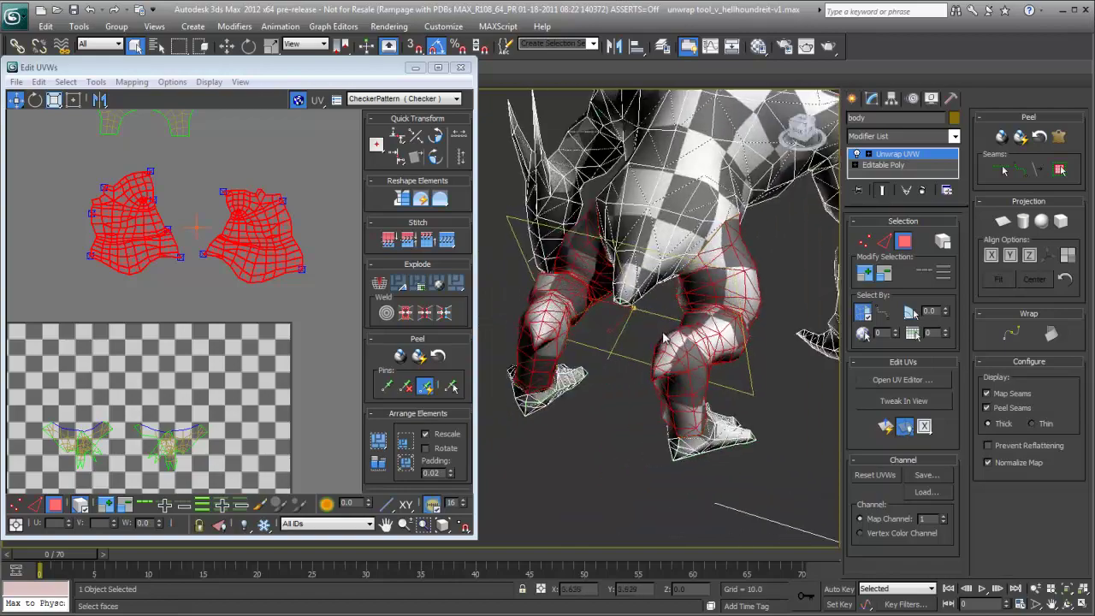
pyautogui.moveTo(591, 373)
pyautogui.keyDown('alt'); pyautogui.mouseDown(button='middle')
pyautogui.moveTo(778, 322)
pyautogui.moveTo(719, 333)
pyautogui.mouseUp(button='middle'); pyautogui.keyUp('alt')
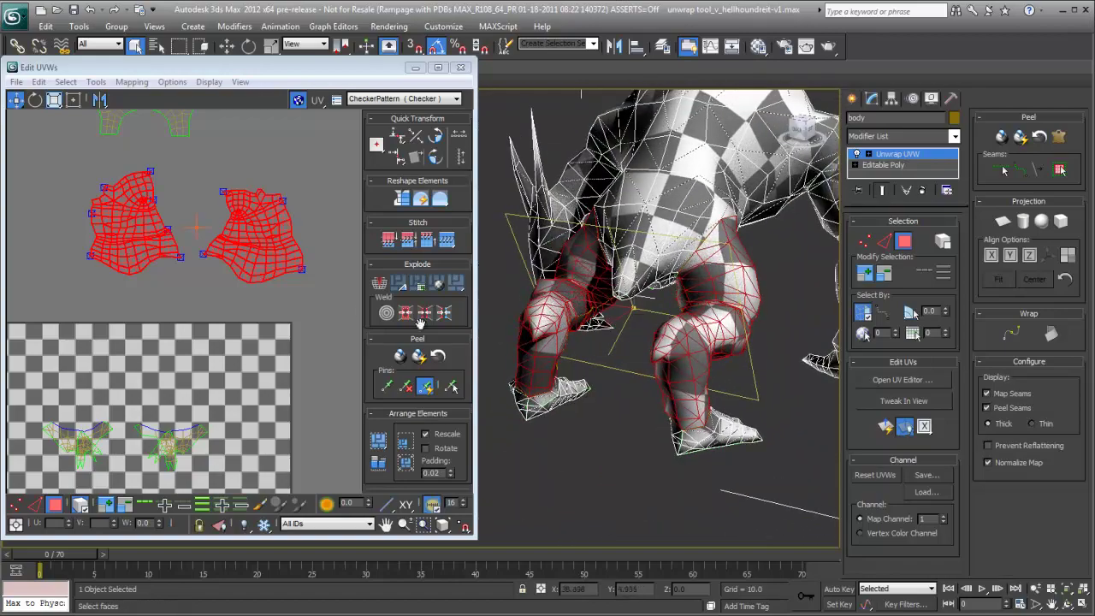
pyautogui.scroll(-2, 261, 255)
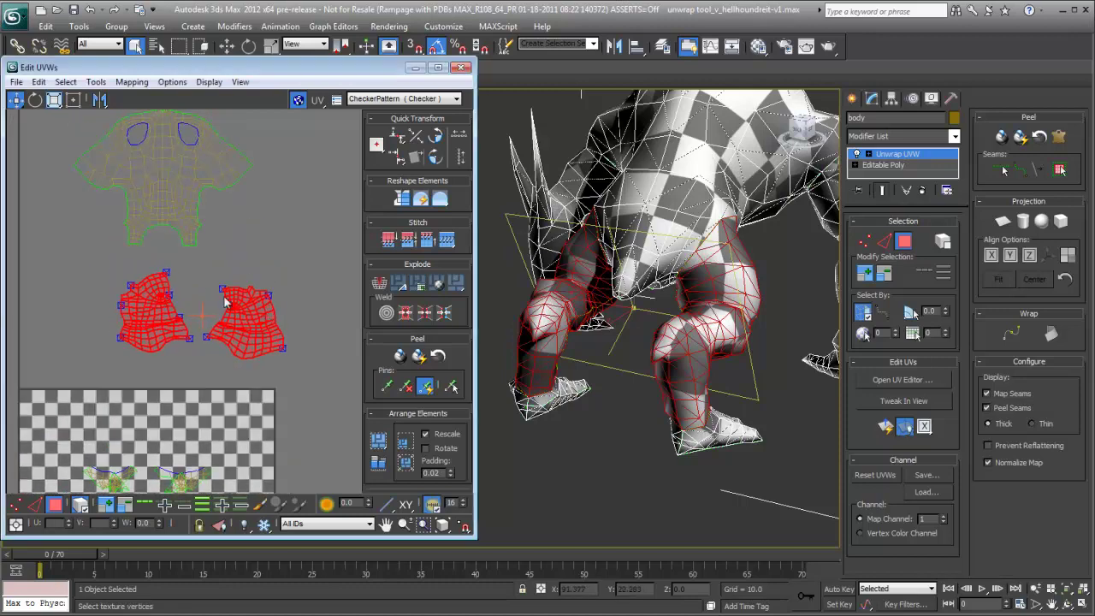
# - Add the torso island, rescale all three islands together, and pack them normalized
pyautogui.keyDown('ctrl'); pyautogui.click(161, 205); pyautogui.keyUp('ctrl')
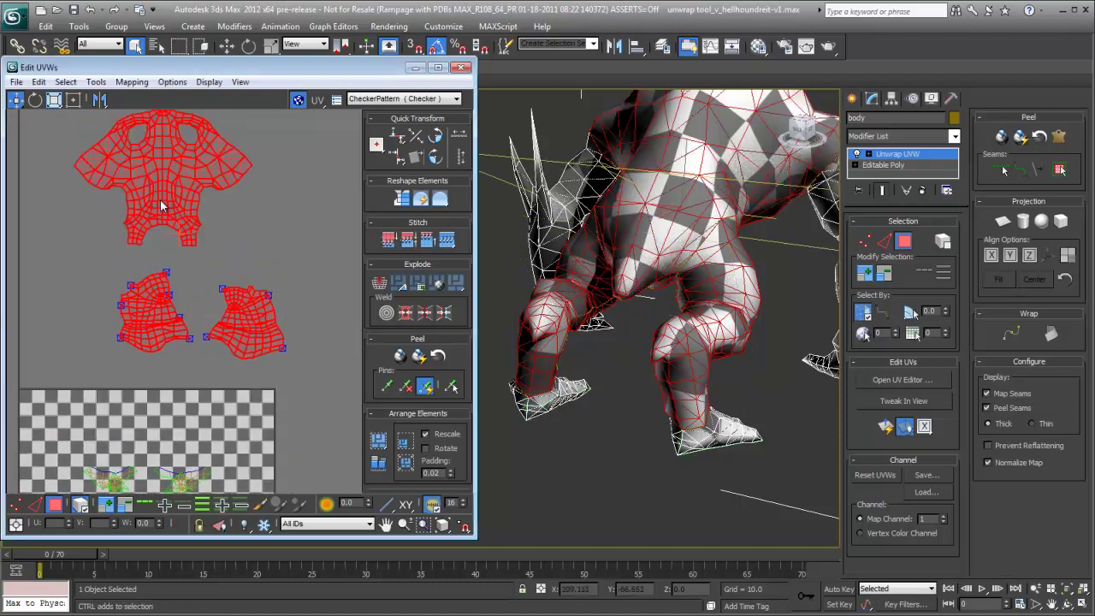
pyautogui.click(379, 463)
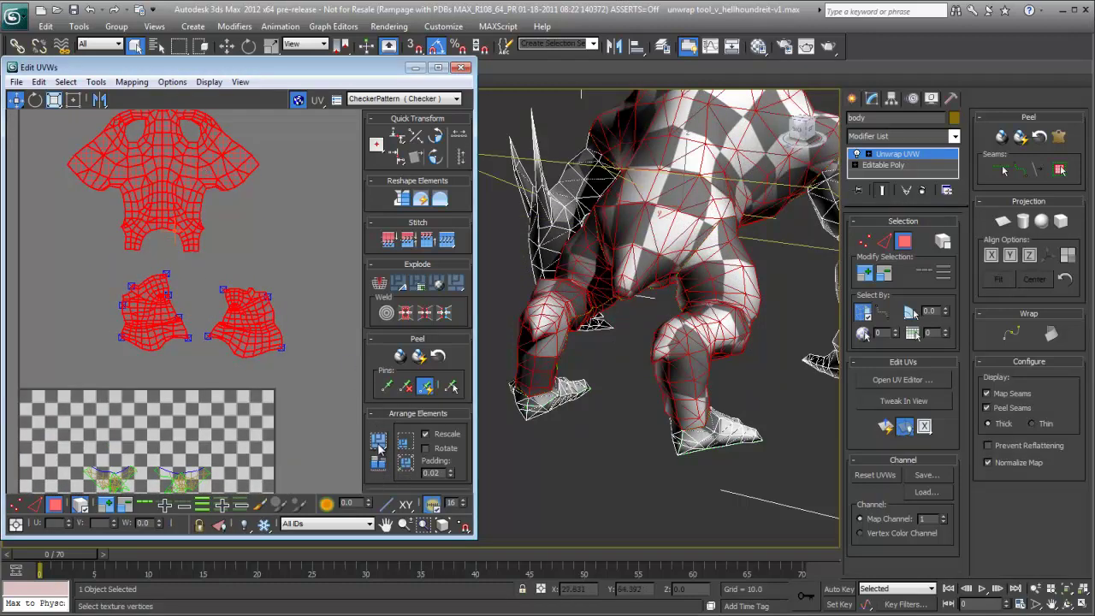
pyautogui.click(379, 447)
pyautogui.scroll(3, 283, 387)
pyautogui.scroll(2, 282, 387)
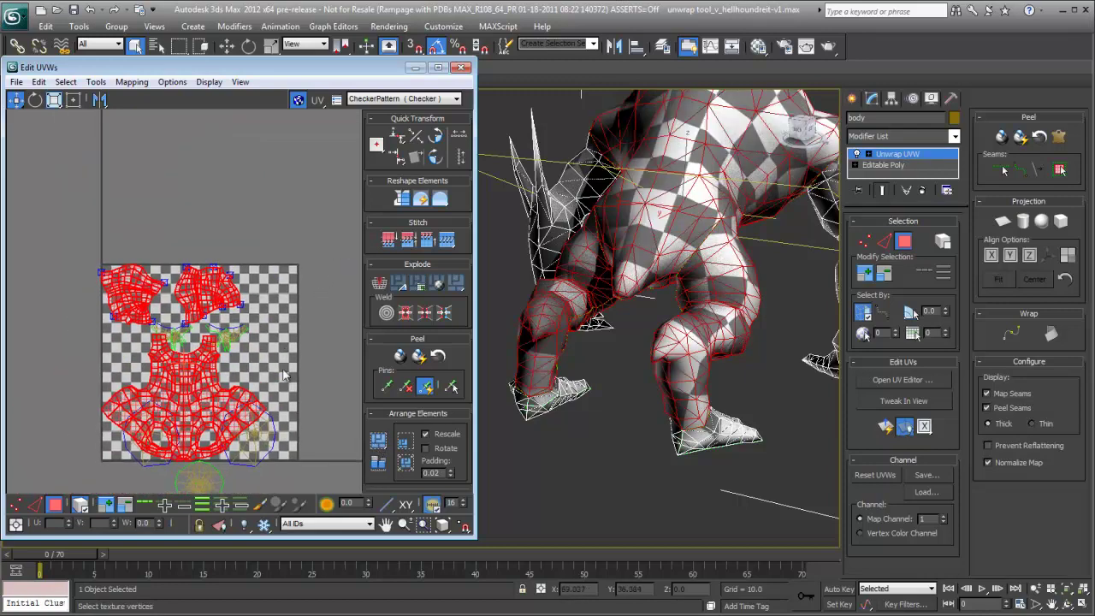
pyautogui.scroll(1, 282, 387)
pyautogui.scroll(2, 222, 376)
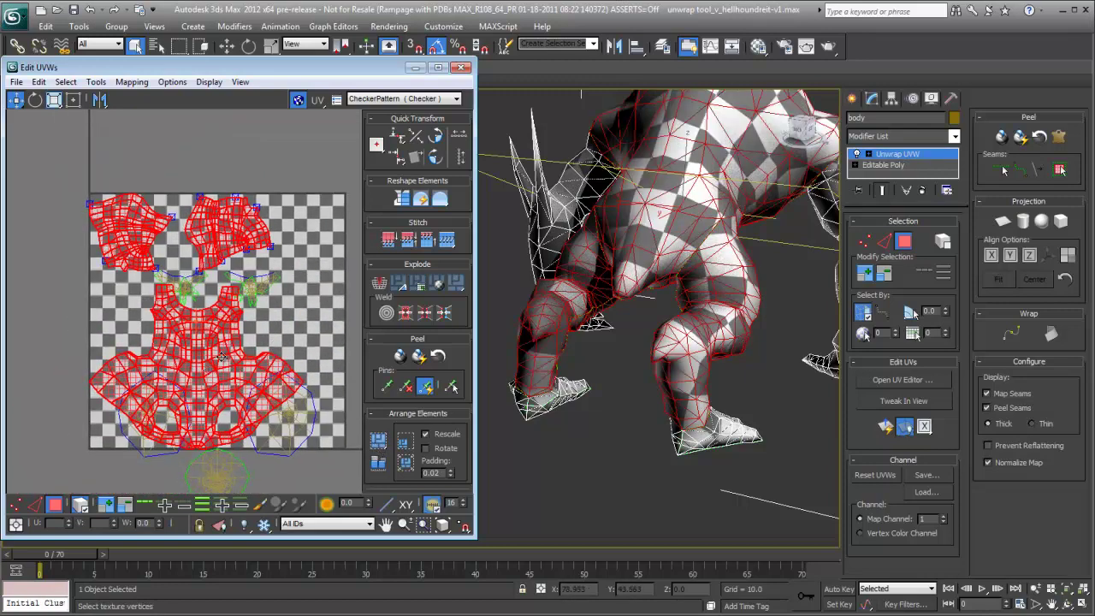
# - Move the packed islands up above the checker tile
pyautogui.moveTo(220, 360); pyautogui.dragTo(218, 384, button='middle')
pyautogui.moveTo(218, 384); pyautogui.dragTo(218, 128)
pyautogui.moveTo(218, 188); pyautogui.dragTo(191, 391, button='middle')
pyautogui.moveTo(206, 329); pyautogui.dragTo(206, 320)
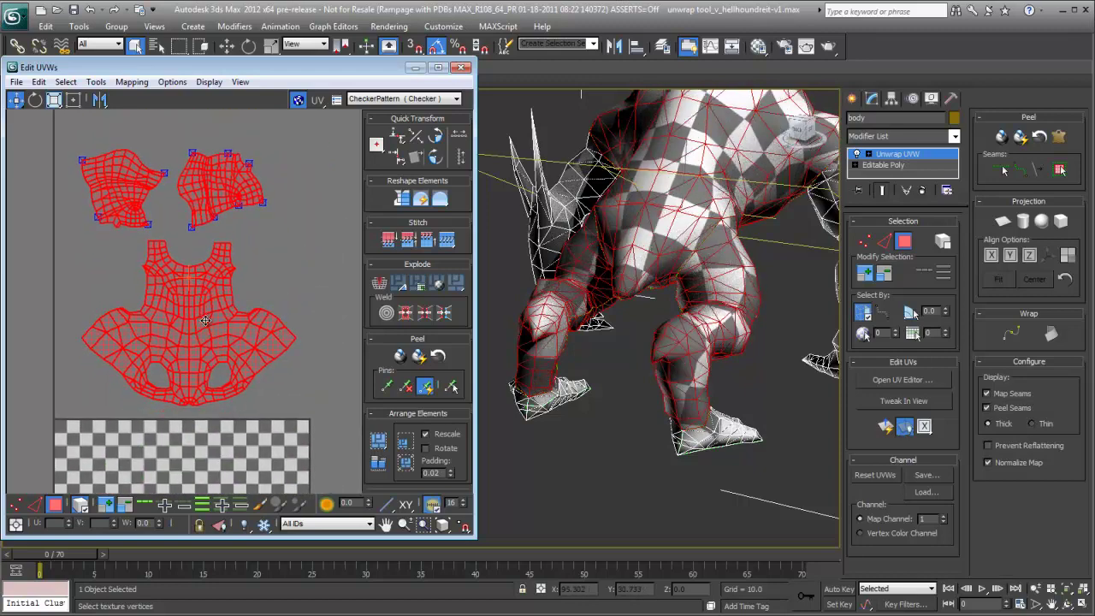